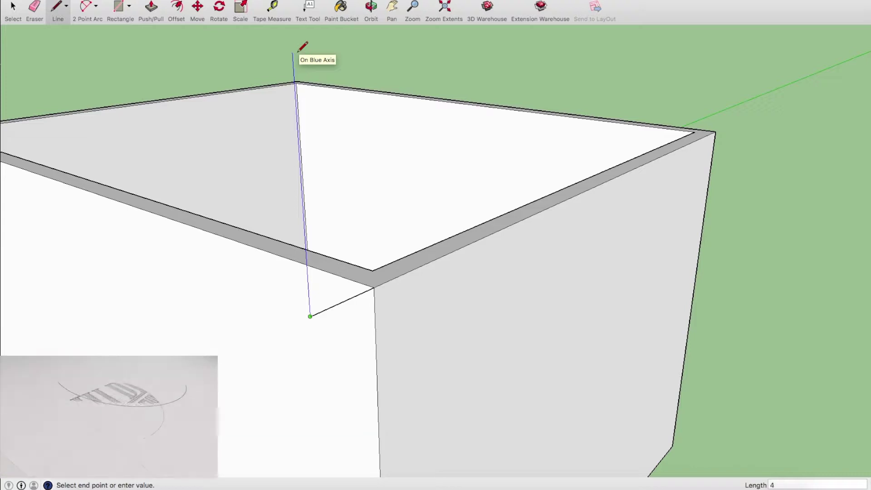
# - Finish the overhang line and orbit down to an eye-level side view
pyautogui.scroll(-2, 120, 78)
pyautogui.scroll(-1, 136, 87)
pyautogui.scroll(1, 145, 89)
pyautogui.scroll(1, 154, 91)
pyautogui.press('Escape')
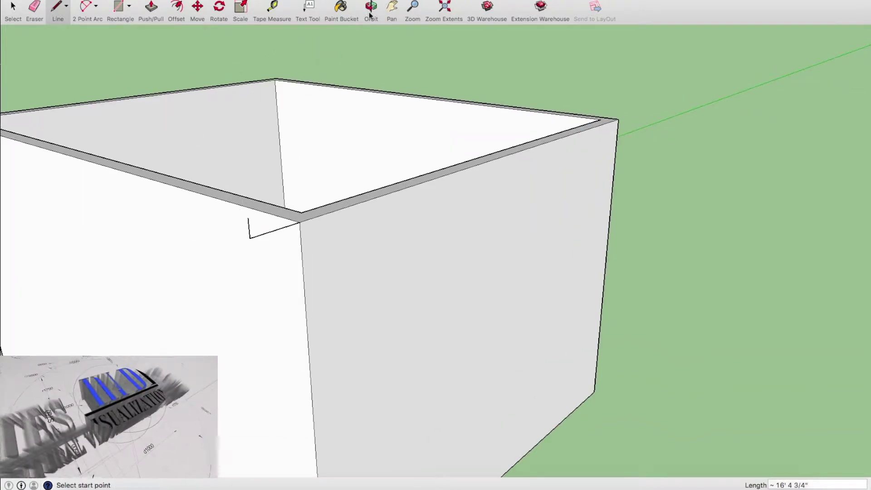
pyautogui.press('o')
pyautogui.moveTo(416, 188)
pyautogui.mouseDown()
pyautogui.moveTo(192, 136)
pyautogui.moveTo(222, 106)
pyautogui.moveTo(266, 141)
pyautogui.moveTo(208, 169)
pyautogui.moveTo(268, 174)
pyautogui.moveTo(233, 158)
pyautogui.moveTo(226, 138)
pyautogui.mouseUp()
# - Draw a 4-inch vertical edge up from the overhang's outer end
pyautogui.press('l')
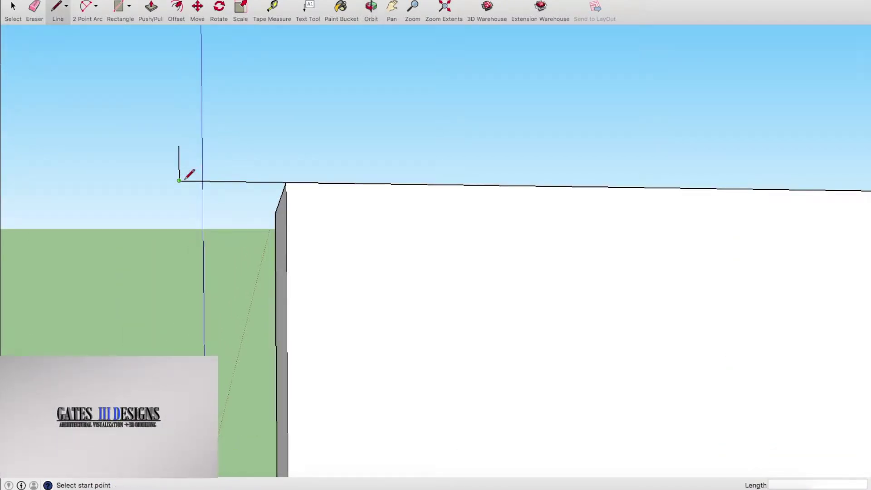
pyautogui.click(179, 181)
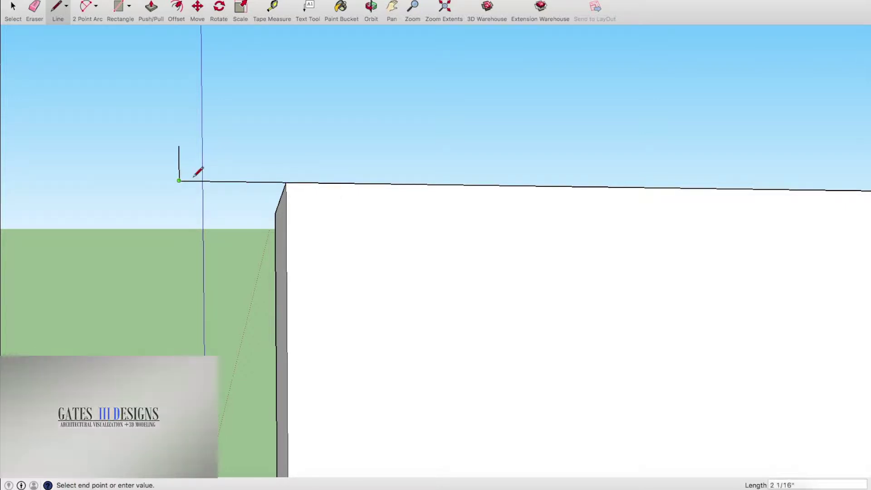
pyautogui.click(179, 147)
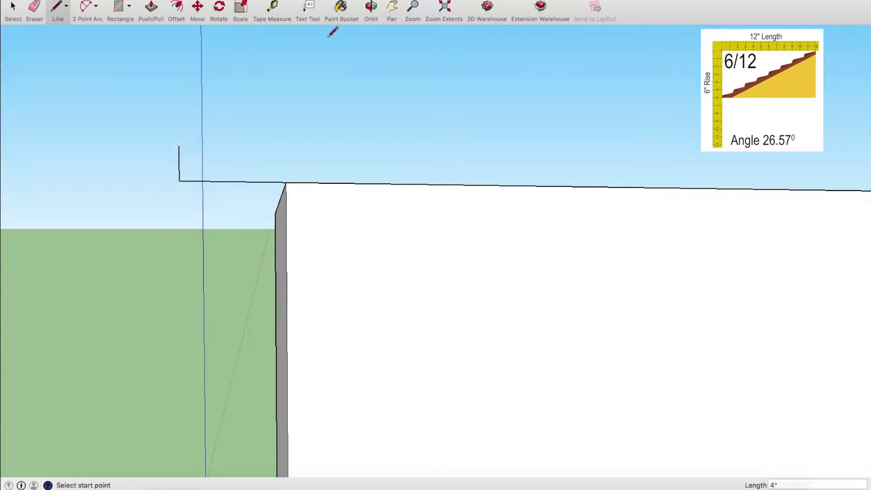
# - Draw a 12-inch horizontal run and a 6-inch vertical rise from the edge's top
pyautogui.click(371, 6)
pyautogui.moveTo(311, 119)
pyautogui.mouseDown()
pyautogui.moveTo(325, 208)
pyautogui.moveTo(317, 214)
pyautogui.moveTo(274, 169)
pyautogui.mouseUp()
pyautogui.press('l')
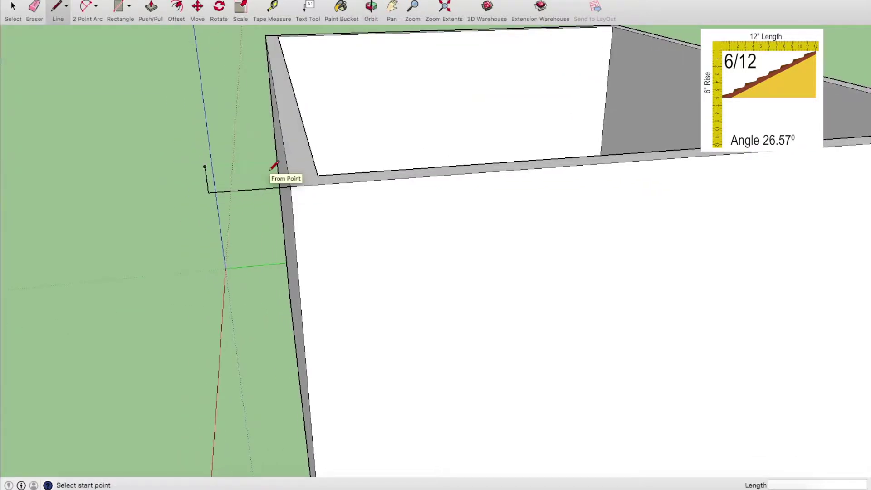
pyautogui.scroll(-5, 275, 166)
pyautogui.scroll(5, 264, 139)
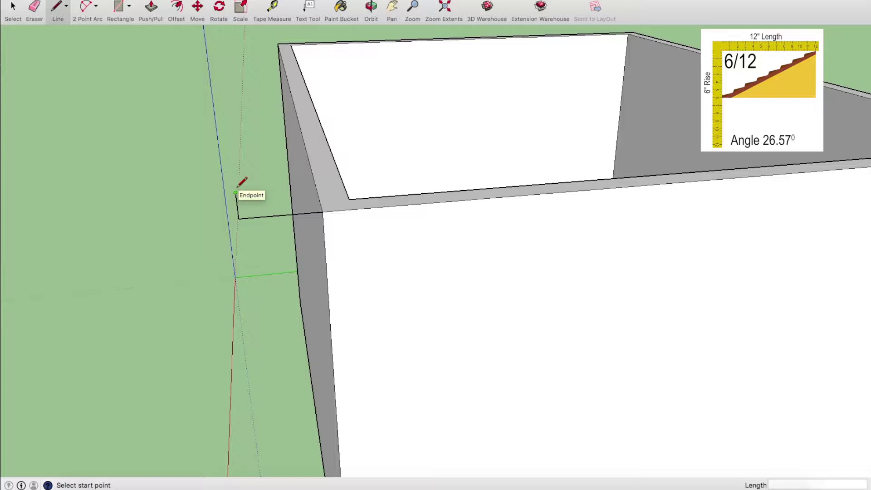
pyautogui.click(236, 192)
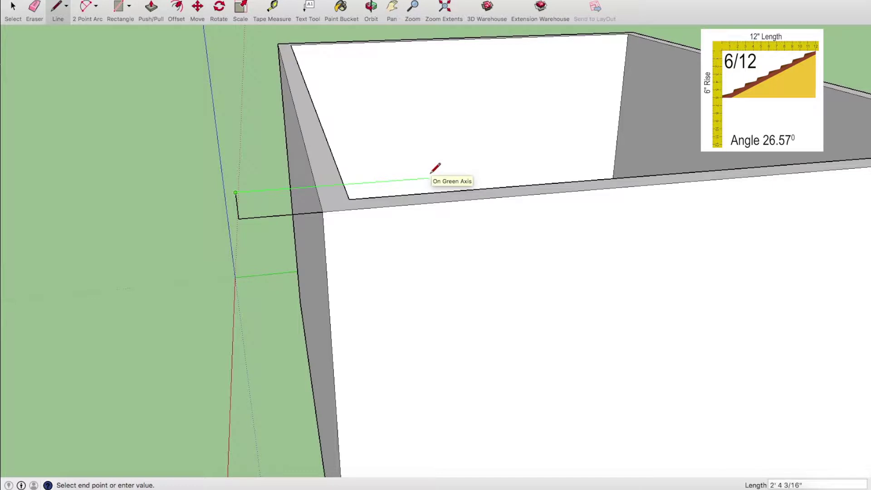
pyautogui.press('Return')
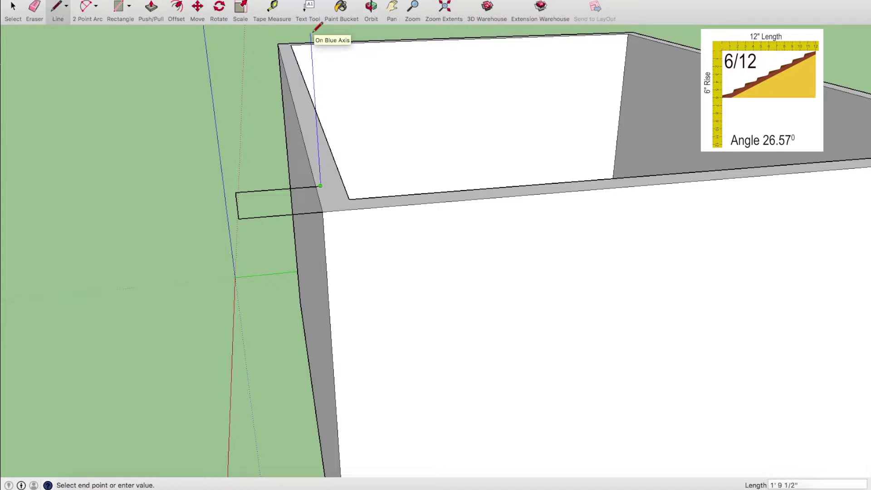
pyautogui.write('6')
pyautogui.press('Return')
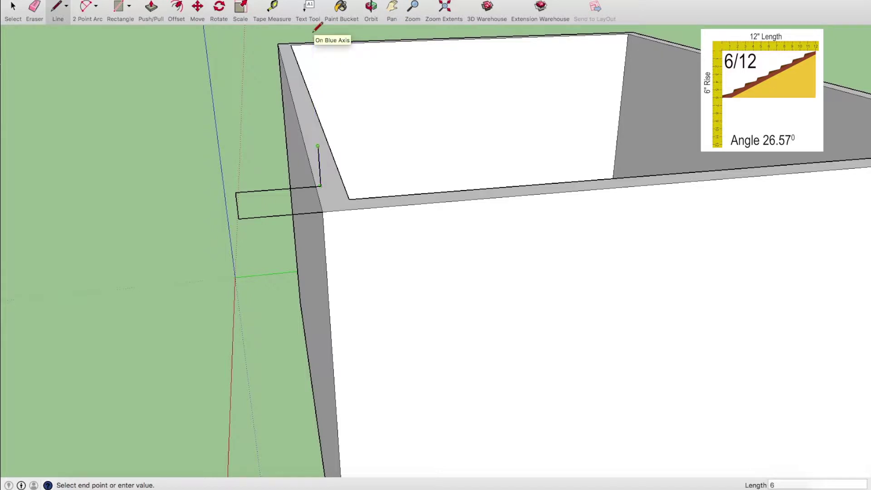
pyautogui.press('Escape')
# - Close the 6/12 triangle with a sloped edge, then erase the rise edge
pyautogui.click(236, 193)
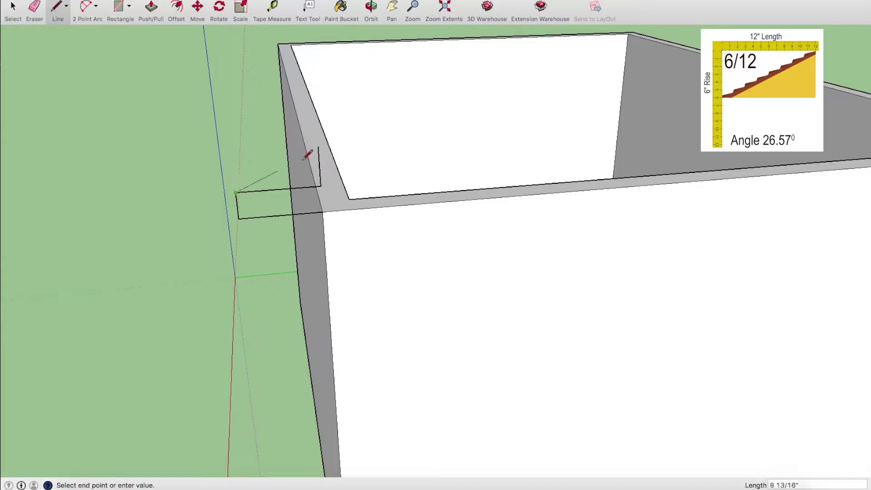
pyautogui.click(319, 146)
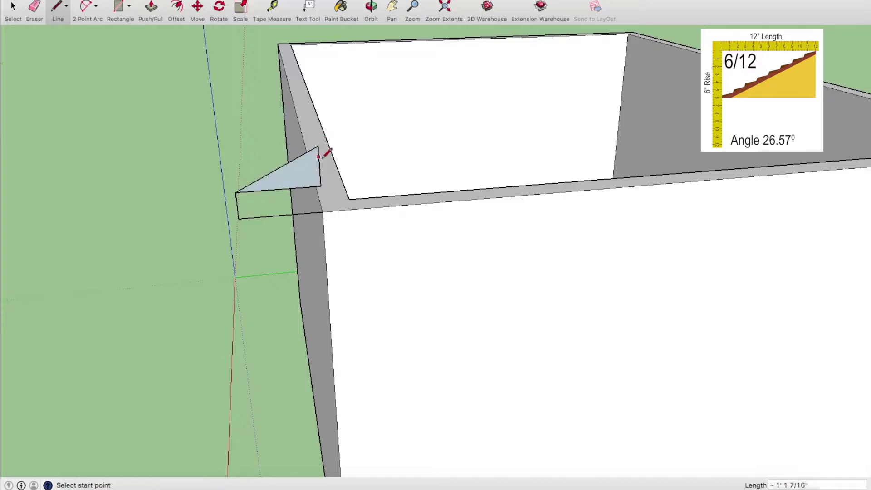
pyautogui.press('e')
pyautogui.click(320, 167)
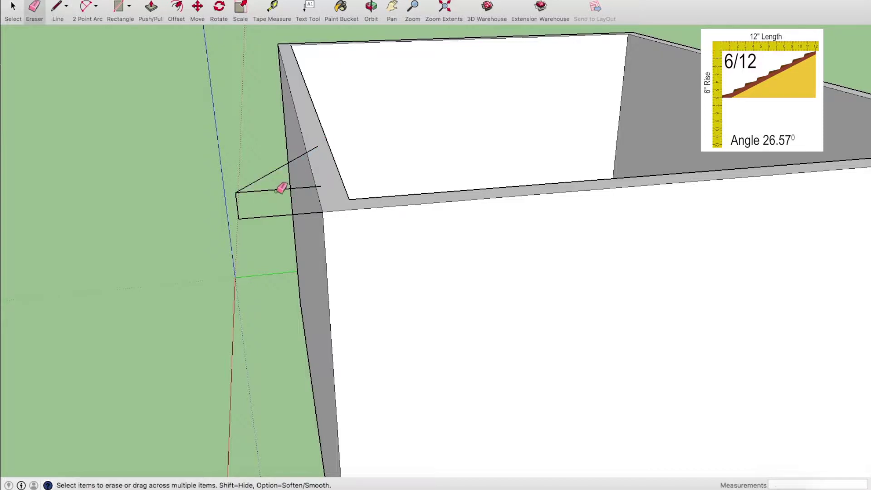
# - Extend the 6/12 slope from its upper end into a long line past the box top
pyautogui.scroll(-3, 133, 112)
pyautogui.scroll(2, 228, 142)
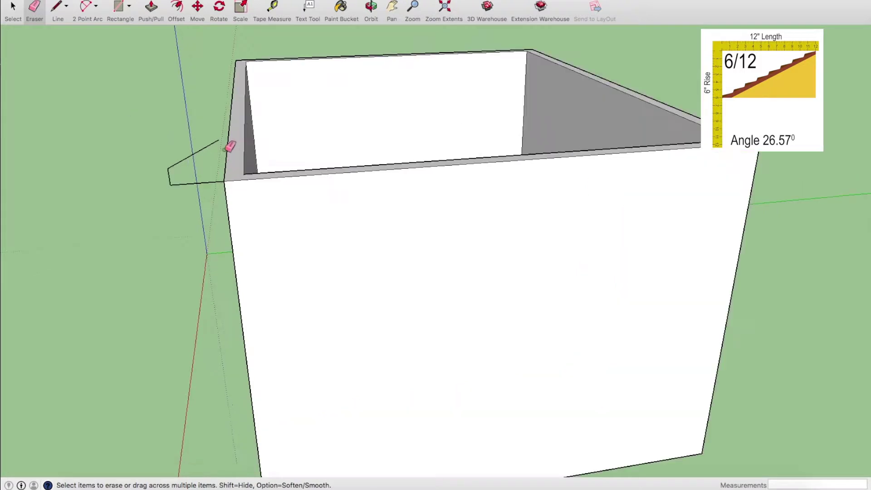
pyautogui.scroll(-2, 138, 212)
pyautogui.scroll(2, 141, 213)
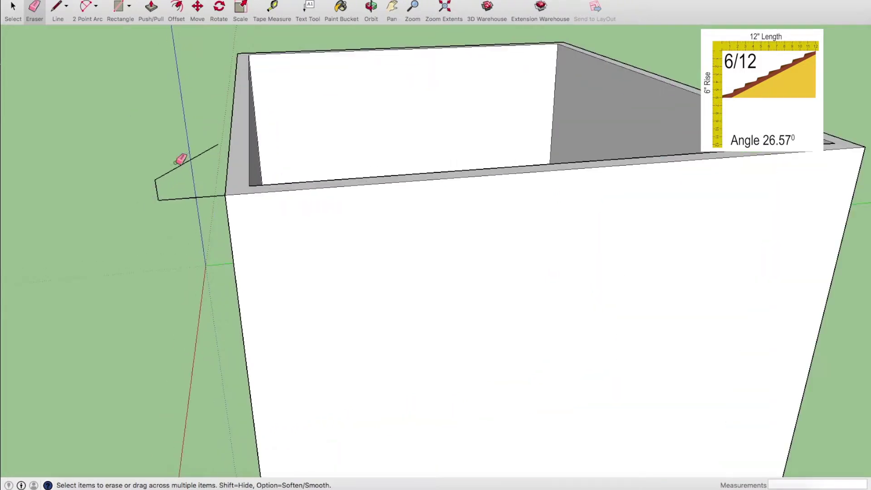
pyautogui.click(59, 5)
pyautogui.click(218, 144)
pyautogui.scroll(-2, 218, 144)
pyautogui.scroll(-2, 217, 143)
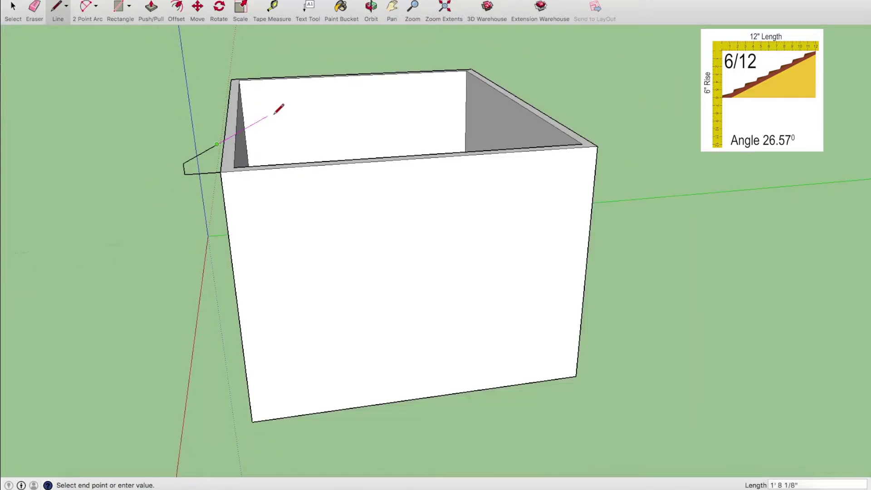
pyautogui.scroll(-3, 305, 88)
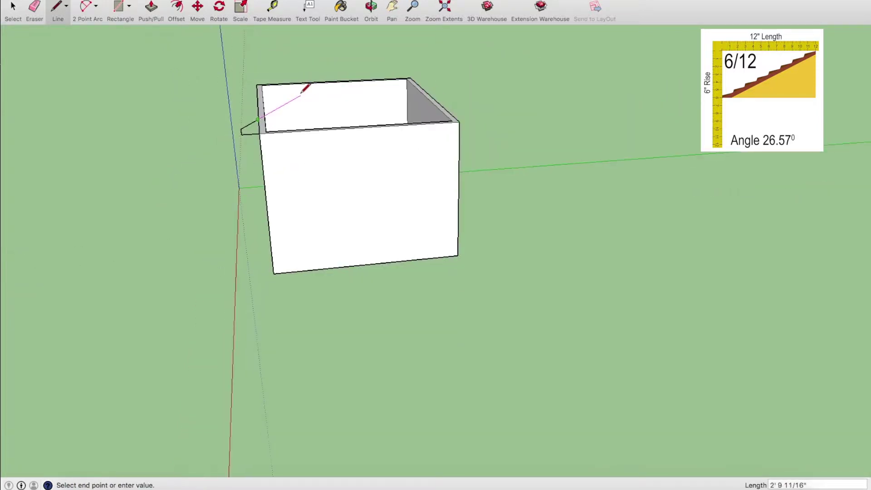
pyautogui.click(404, 36)
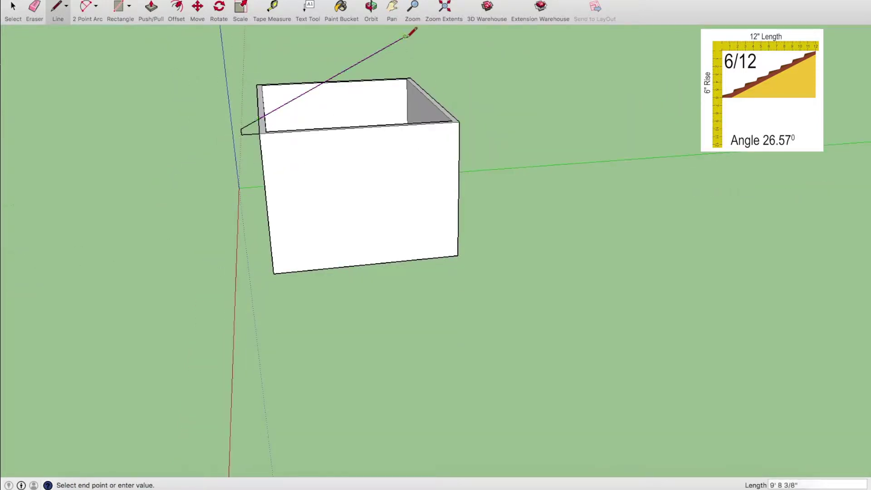
pyautogui.press('Escape')
pyautogui.scroll(2, 465, 90)
pyautogui.click(496, 144)
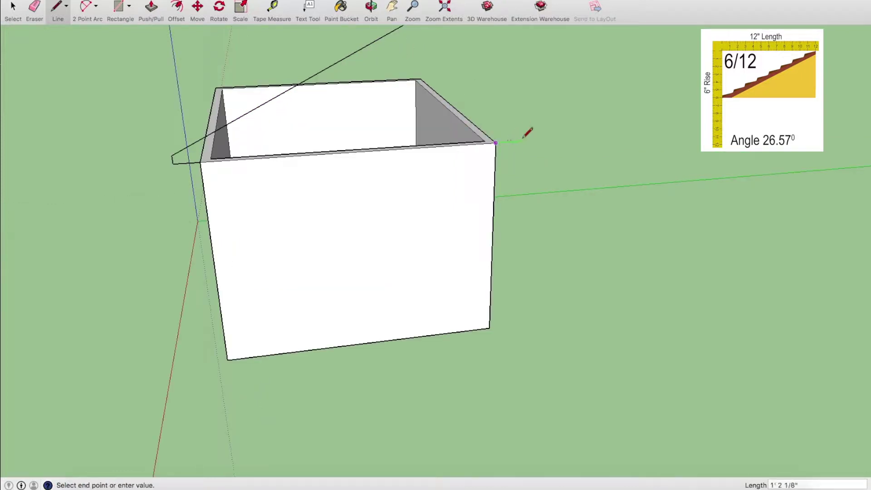
pyautogui.write('4')
# - Draw a 4-inch overhang, 1-foot run, 6-inch rise and closing slope at the opposite corner
pyautogui.press('Return')
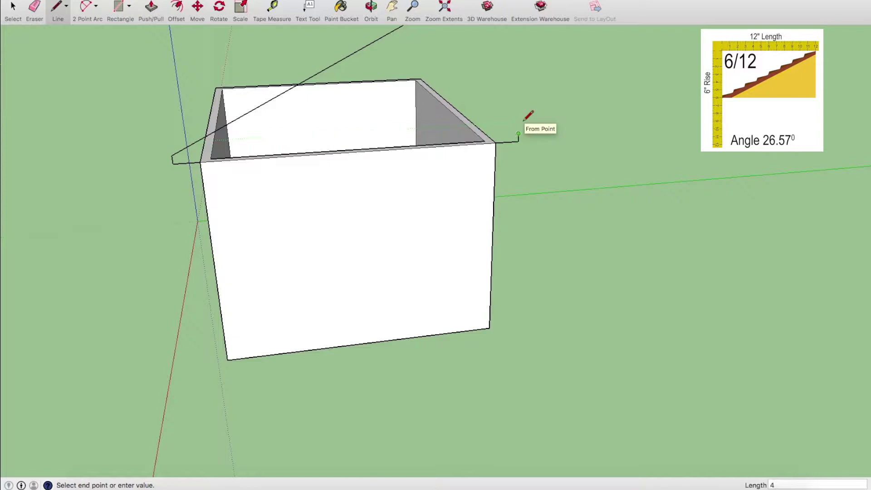
pyautogui.press('Escape')
pyautogui.click(518, 134)
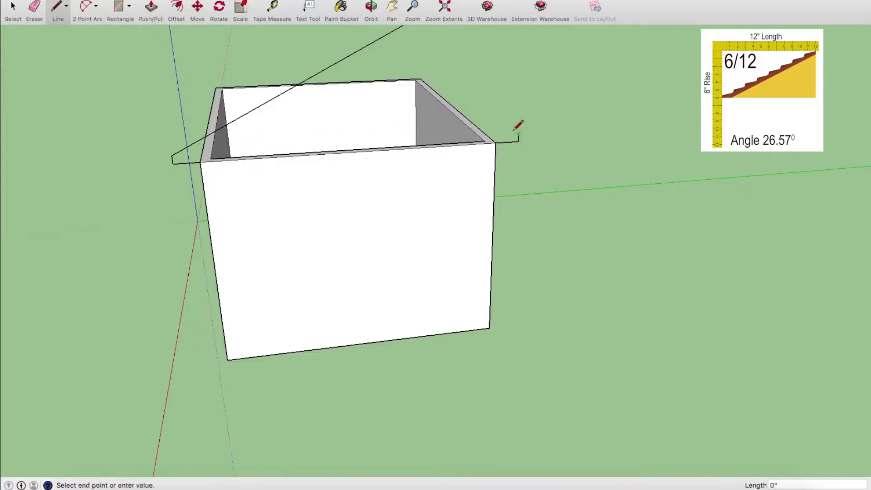
pyautogui.click(498, 135)
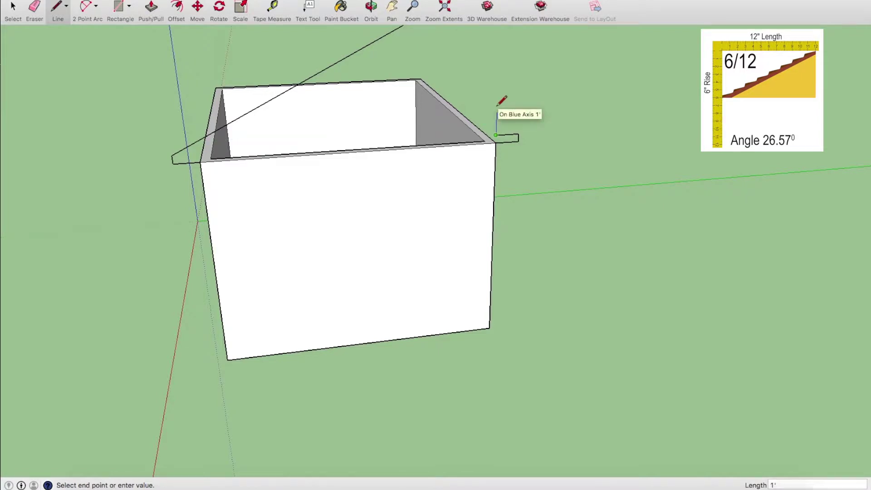
pyautogui.press('Return')
pyautogui.click(518, 135)
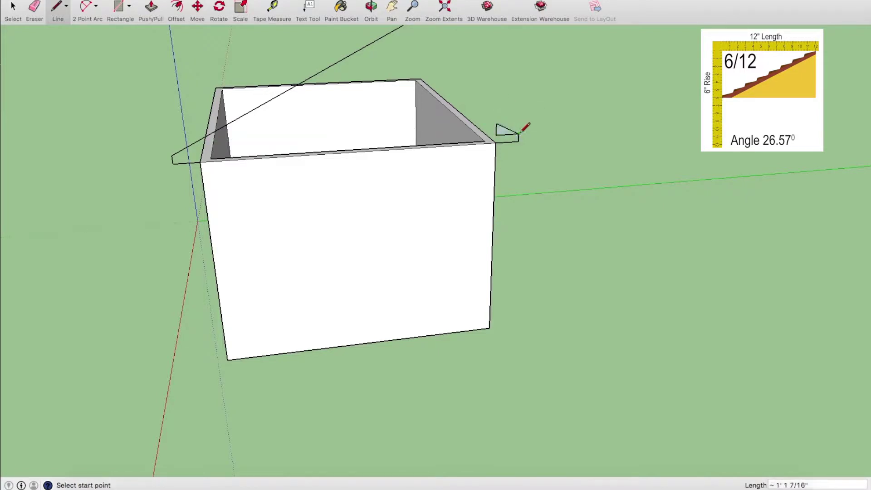
# - Erase the new slope triangle's base edge and face
pyautogui.scroll(2, 501, 130)
pyautogui.scroll(1, 504, 147)
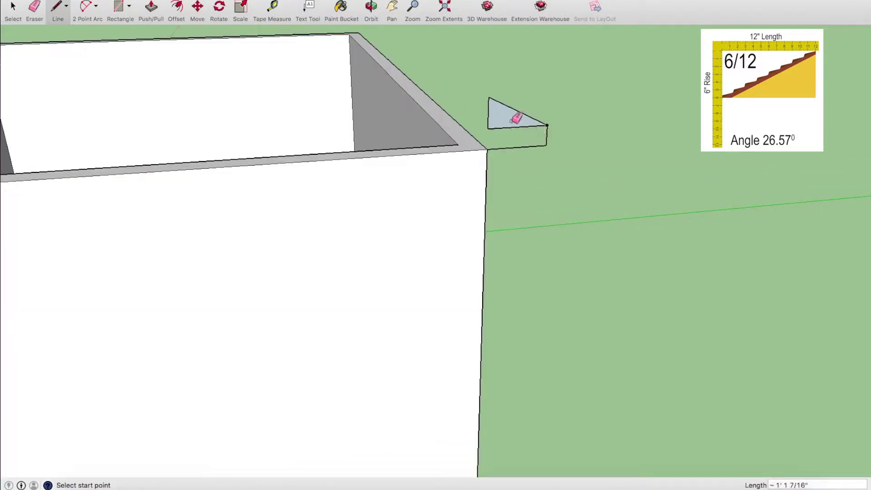
pyautogui.press('e')
pyautogui.click(494, 123)
pyautogui.scroll(-3, 496, 163)
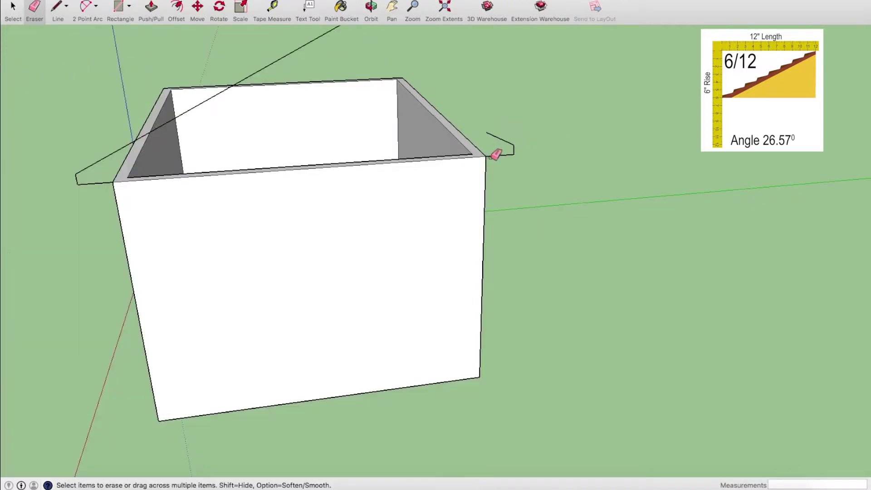
# - Draw the right roof line from the eave to the peak and erase the overshoot
pyautogui.press('l')
pyautogui.click(486, 133)
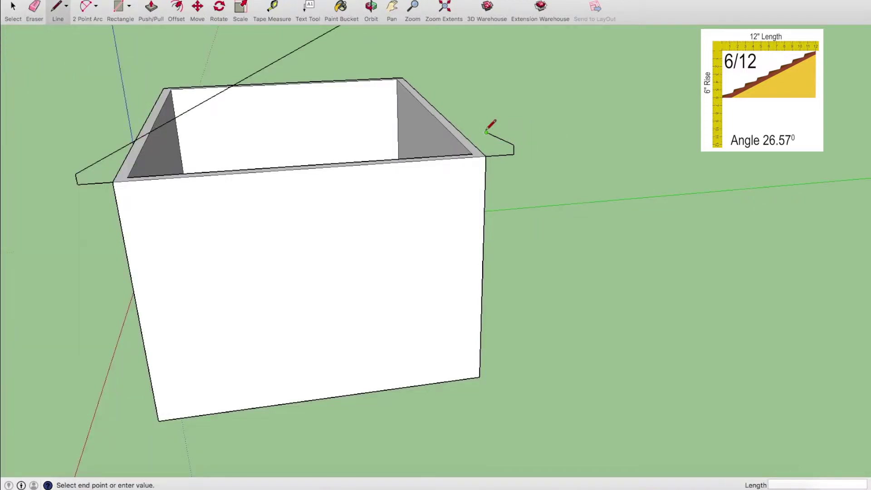
pyautogui.click(301, 47)
pyautogui.scroll(-2, 294, 140)
pyautogui.press('Escape')
pyautogui.press('e')
pyautogui.click(331, 44)
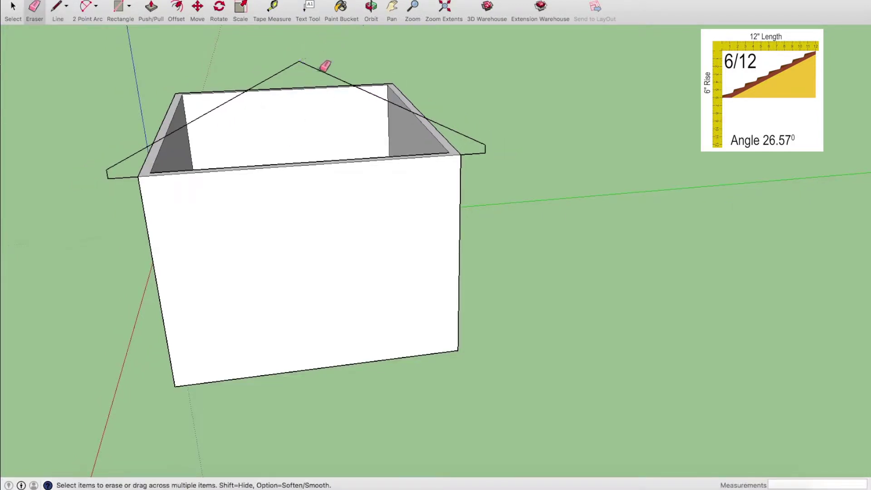
# - Close the gable face with an edge across the wall top, then orbit to a front view
pyautogui.click(58, 7)
pyautogui.click(138, 176)
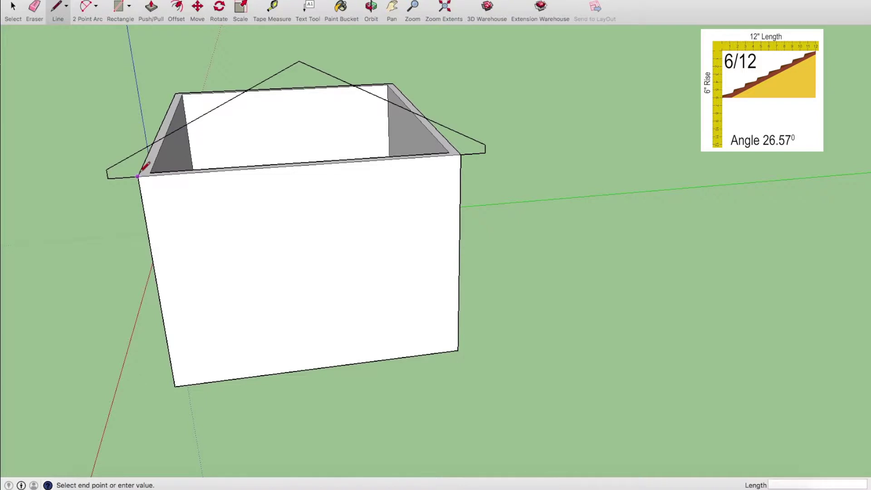
pyautogui.click(462, 154)
pyautogui.moveTo(467, 152); pyautogui.dragTo(444, 119, button='middle')
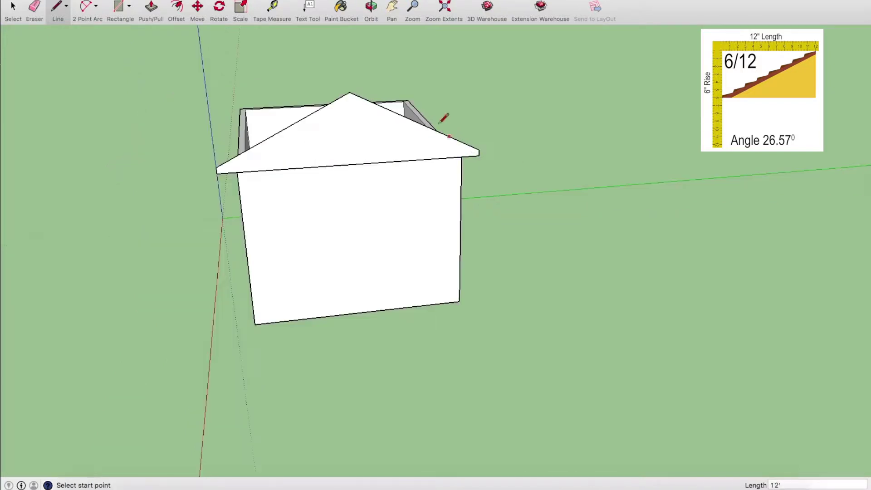
pyautogui.click(376, 11)
pyautogui.moveTo(218, 164)
pyautogui.mouseDown()
pyautogui.moveTo(391, 43)
pyautogui.moveTo(272, 83)
pyautogui.moveTo(413, 136)
pyautogui.moveTo(273, 197)
pyautogui.moveTo(323, 149)
pyautogui.moveTo(269, 125)
pyautogui.mouseUp()
pyautogui.scroll(5, 279, 100)
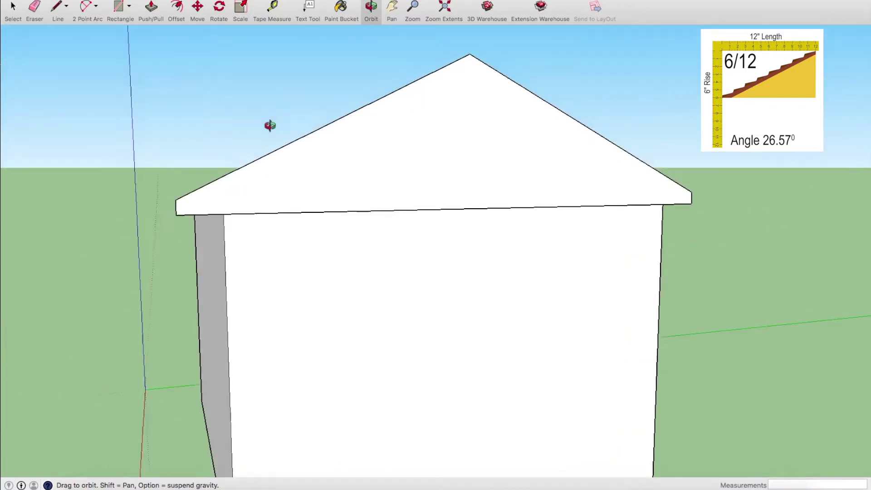
pyautogui.scroll(4, 270, 126)
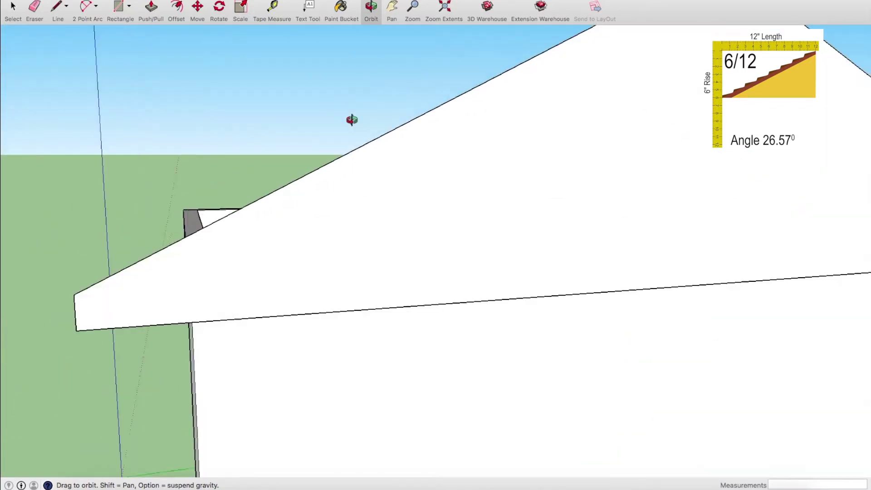
pyautogui.click(60, 11)
pyautogui.click(427, 112)
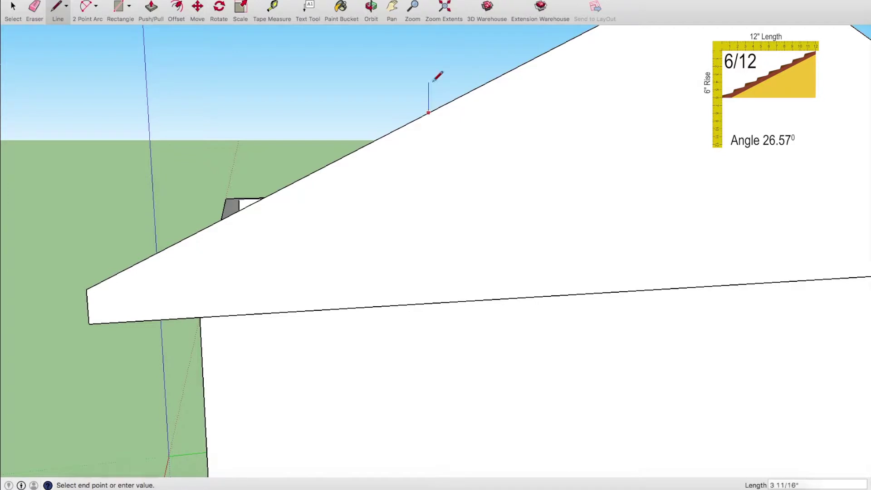
pyautogui.write('6')
pyautogui.press('Return')
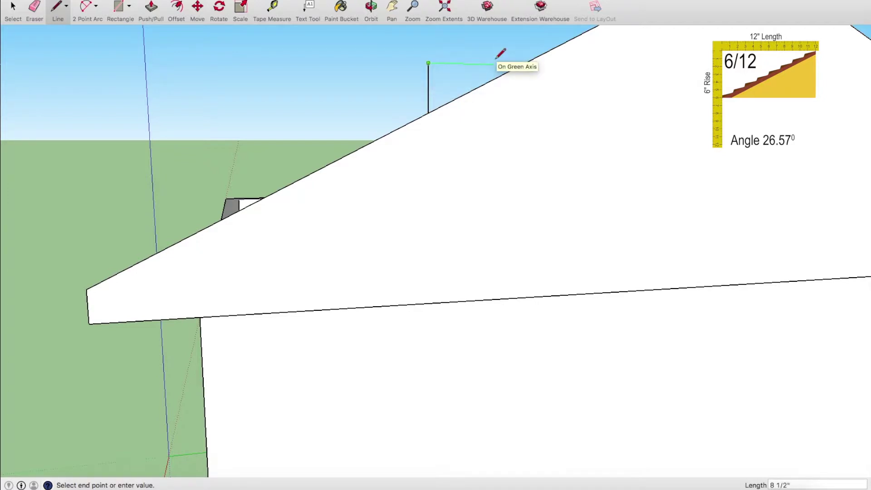
pyautogui.write('12')
pyautogui.press('Return')
pyautogui.scroll(5, 530, 66)
pyautogui.click(506, 88)
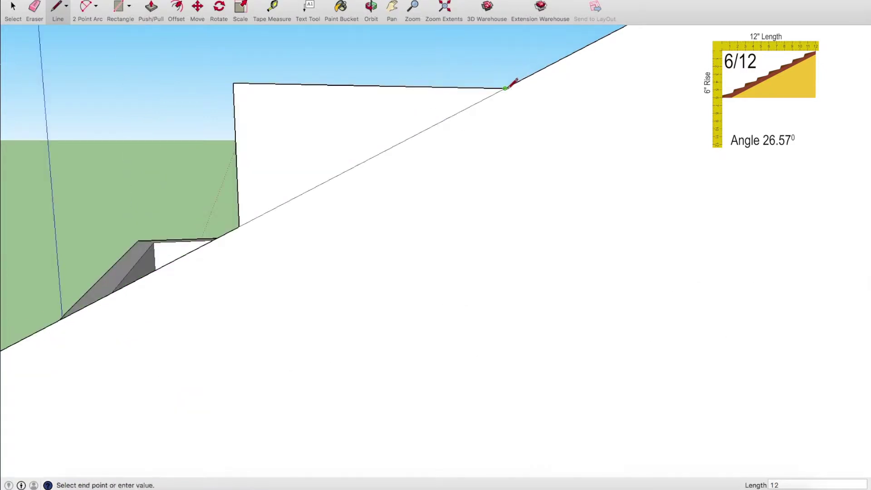
pyautogui.click(233, 83)
pyautogui.press('e')
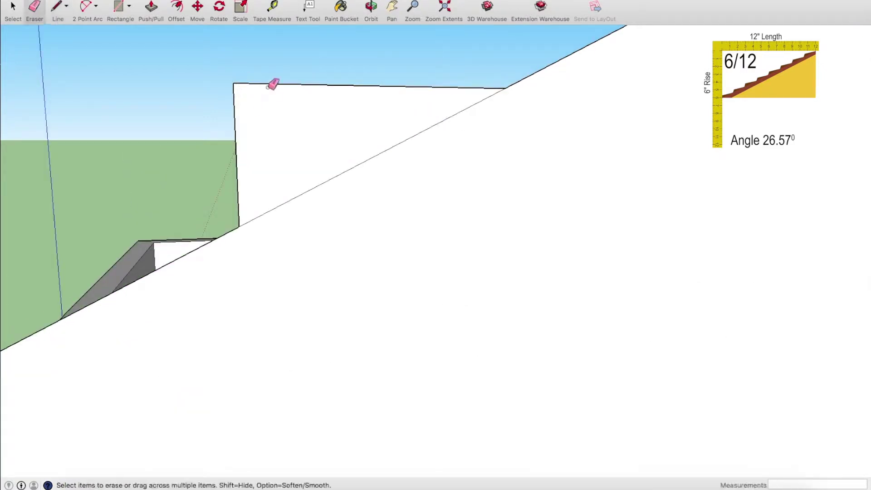
pyautogui.moveTo(240, 86); pyautogui.dragTo(225, 59)
pyautogui.click(272, 6)
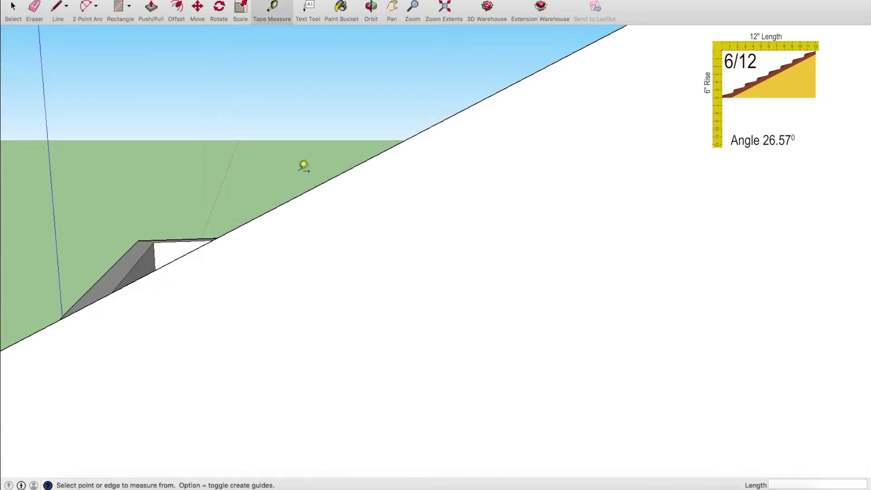
pyautogui.click(292, 198)
pyautogui.scroll(-5, 295, 166)
pyautogui.click(358, 151)
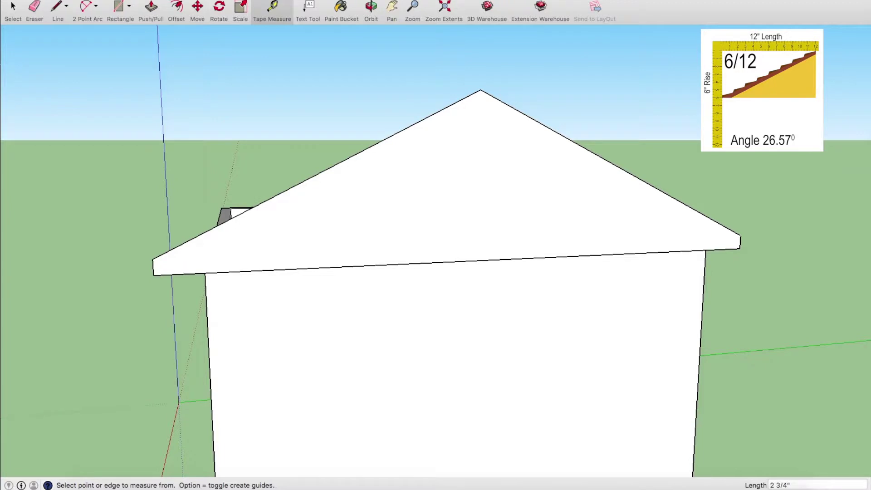
pyautogui.click(59, 6)
pyautogui.scroll(3, 708, 145)
pyautogui.scroll(3, 707, 145)
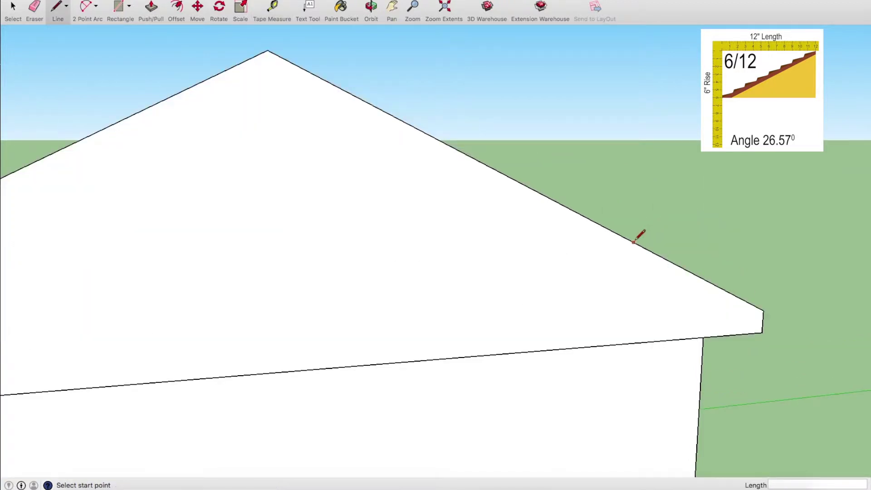
pyautogui.click(634, 242)
pyautogui.write('6')
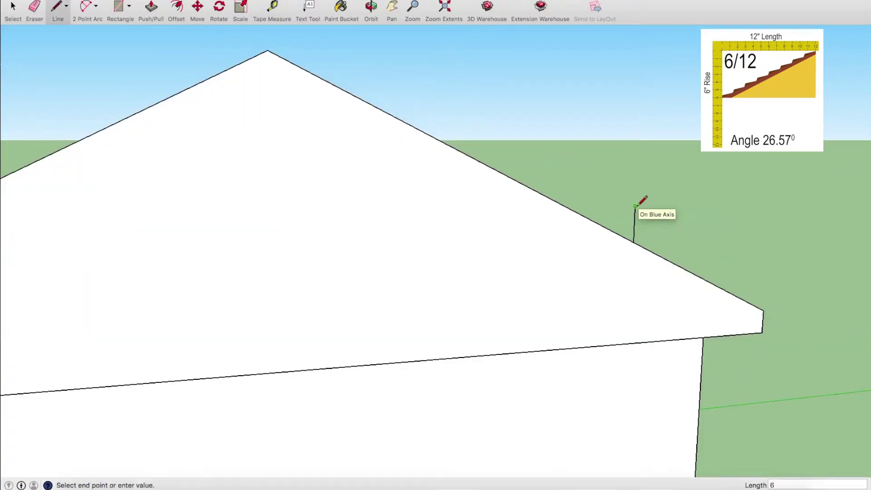
pyautogui.press('Return')
pyautogui.click(635, 206)
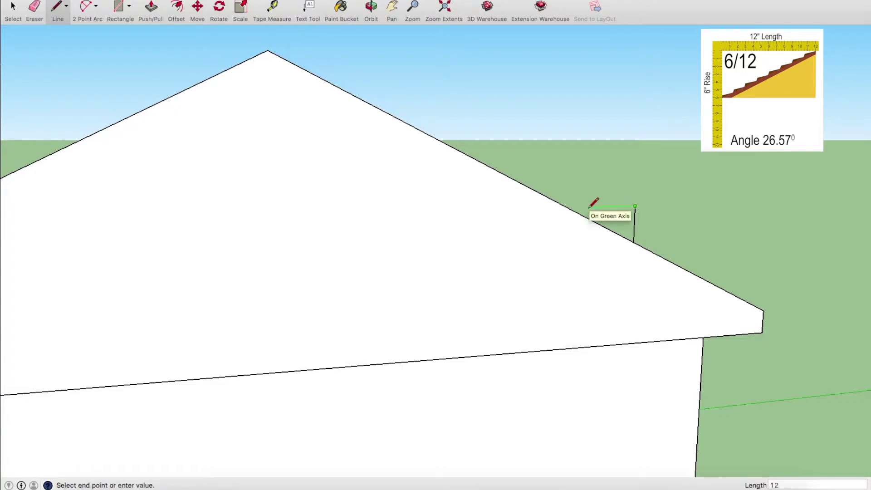
pyautogui.click(590, 208)
pyautogui.click(570, 208)
pyautogui.click(635, 206)
pyautogui.press('e')
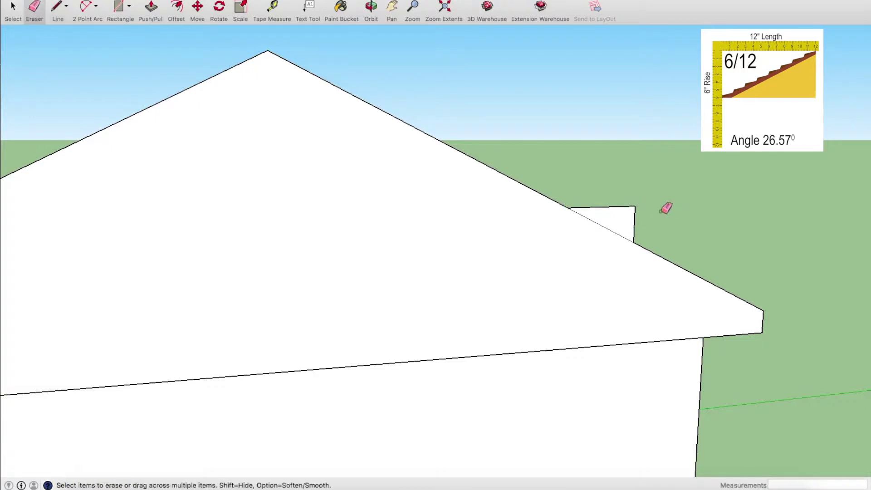
pyautogui.click(634, 207)
pyautogui.scroll(2, 274, 235)
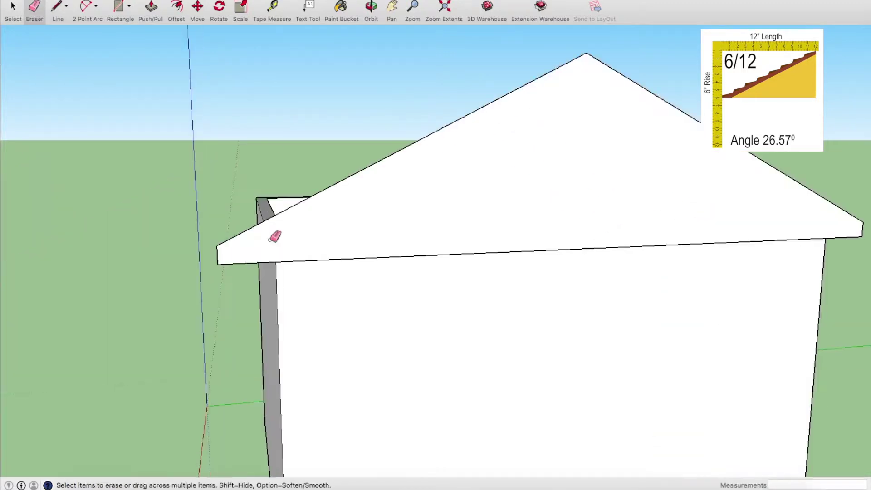
# - Place a tape-measure guide from the fascia edge level with the eave corner
pyautogui.scroll(2, 293, 228)
pyautogui.scroll(1, 295, 233)
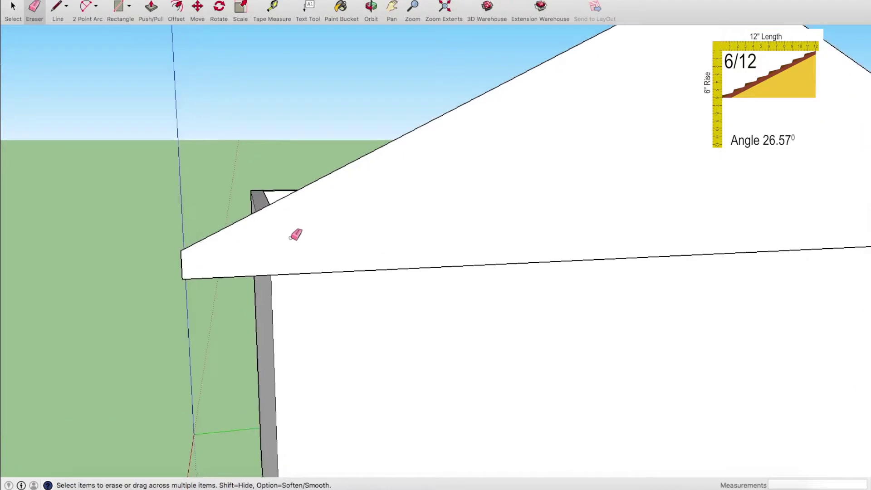
pyautogui.click(273, 10)
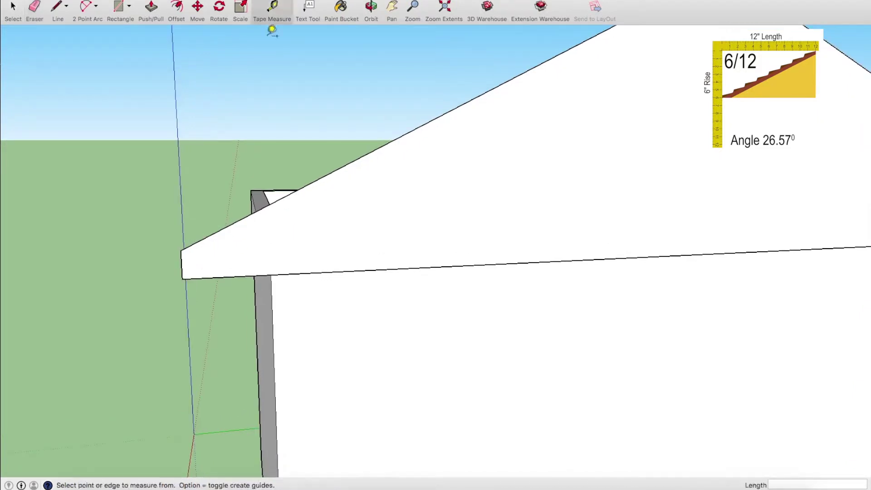
pyautogui.click(319, 272)
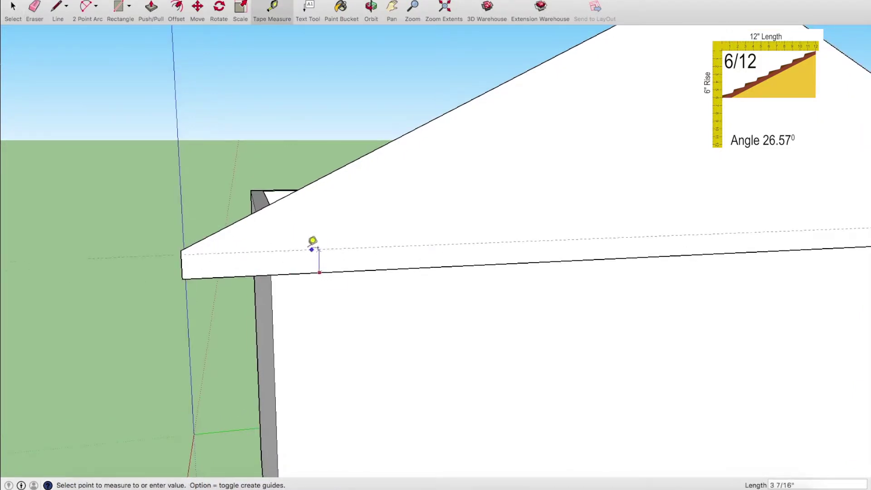
pyautogui.click(187, 243)
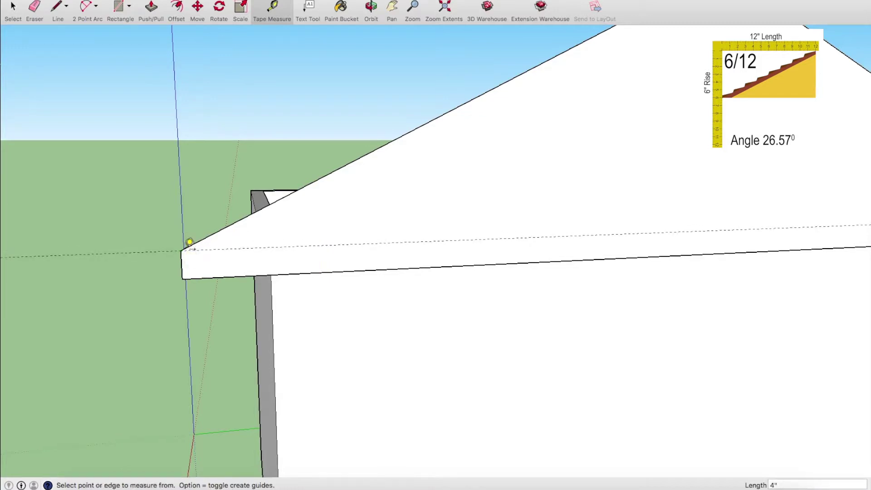
# - Place a guide 2.5 inches inside the left roof slope
pyautogui.click(237, 217)
pyautogui.scroll(1, 243, 217)
pyautogui.scroll(1, 249, 220)
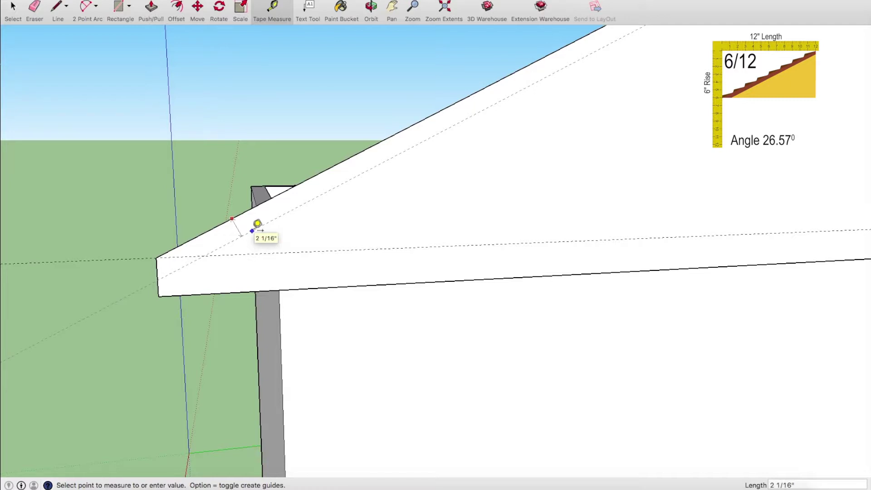
pyautogui.write('5')
pyautogui.press('Return')
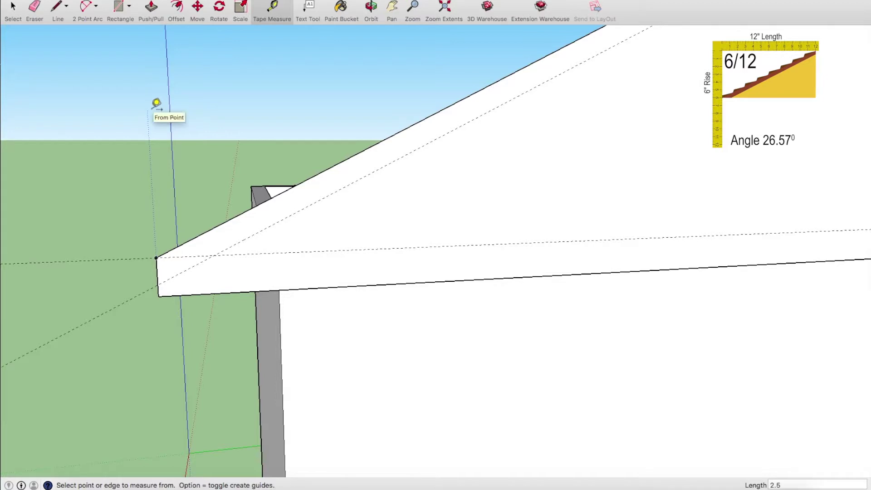
# - Draw the left rake line from the left wall's top corner up to the peak
pyautogui.press('l')
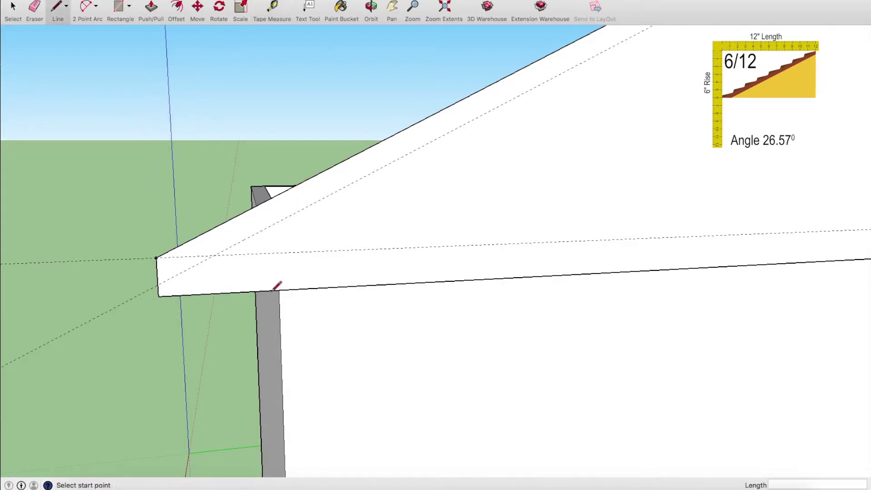
pyautogui.click(279, 290)
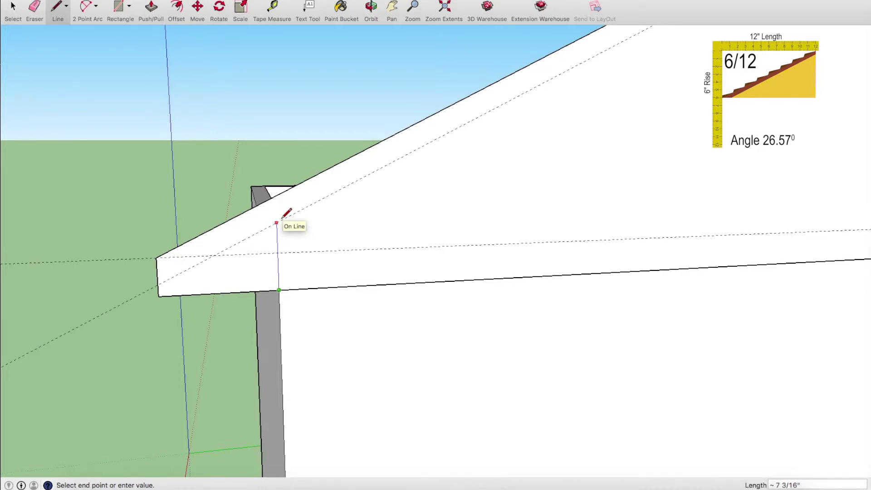
pyautogui.scroll(-2, 189, 283)
pyautogui.scroll(-2, 268, 247)
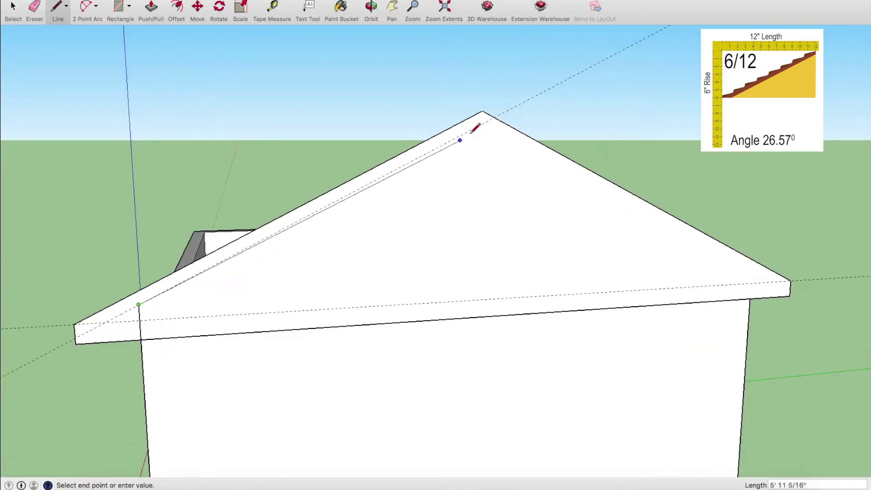
pyautogui.click(495, 116)
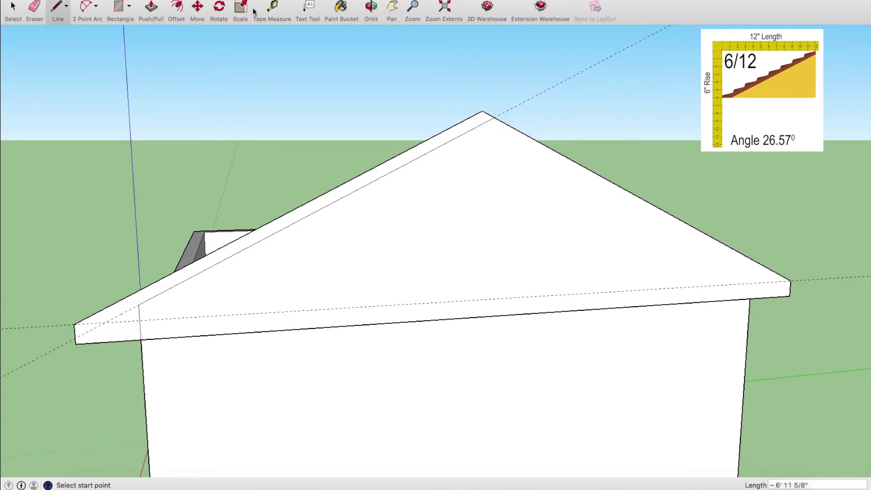
# - Add a guide along the left slope and a guide 2.5 inches inside the right slope
pyautogui.click(270, 9)
pyautogui.click(460, 122)
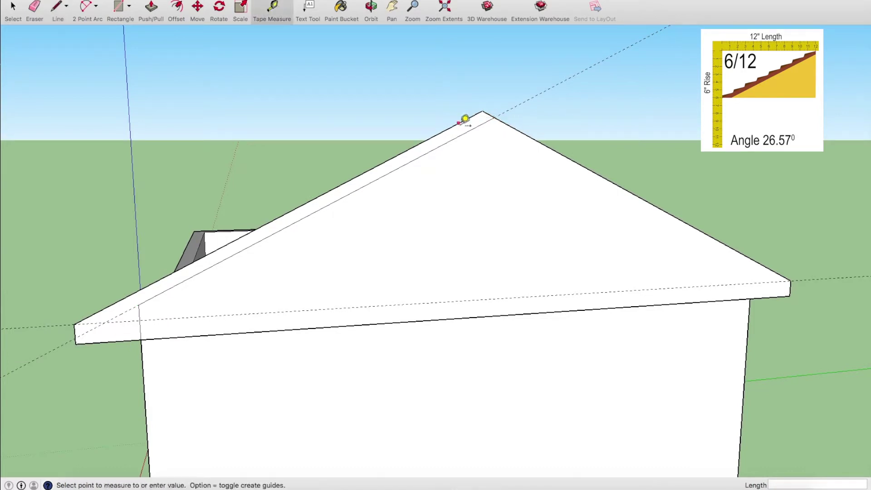
pyautogui.click(472, 131)
pyautogui.click(569, 151)
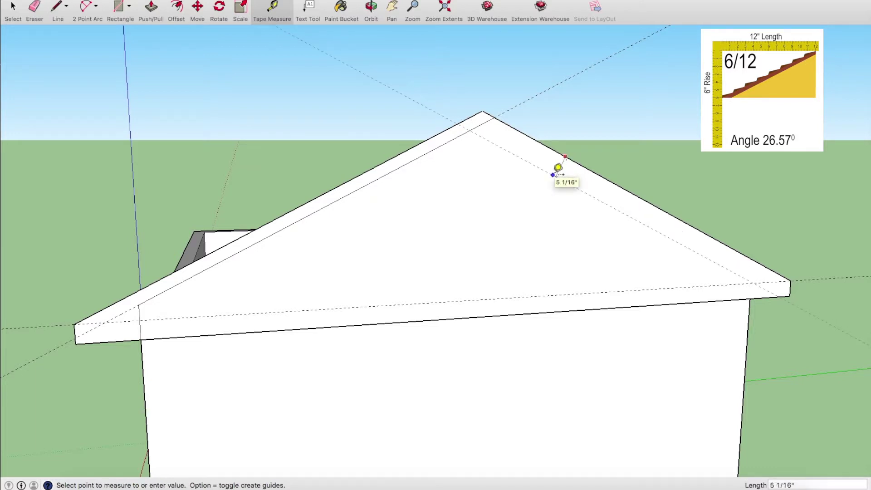
pyautogui.write('5')
pyautogui.press('Return')
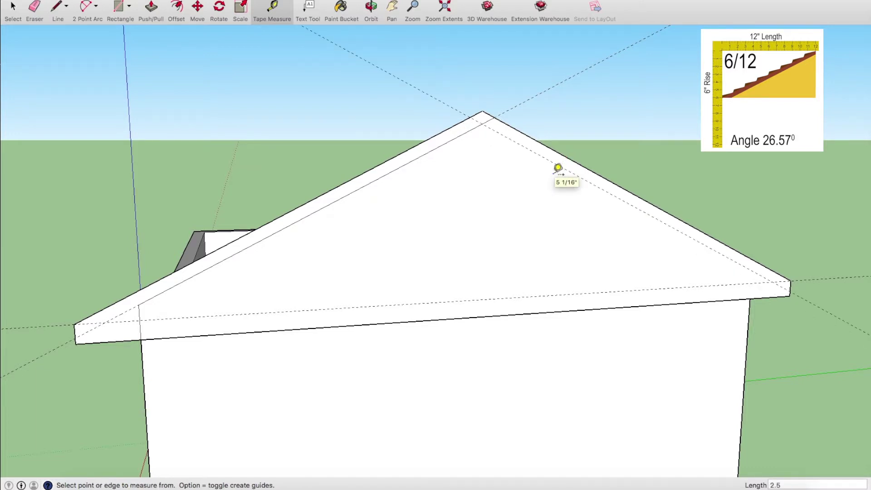
# - Draw the right rake line from the right wall corner via the guide intersection to the peak
pyautogui.click(58, 9)
pyautogui.click(750, 299)
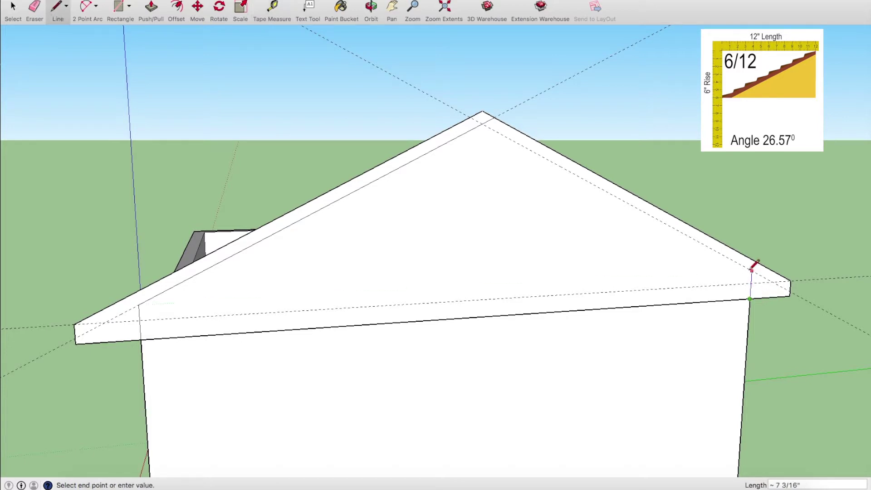
pyautogui.click(751, 271)
pyautogui.click(484, 122)
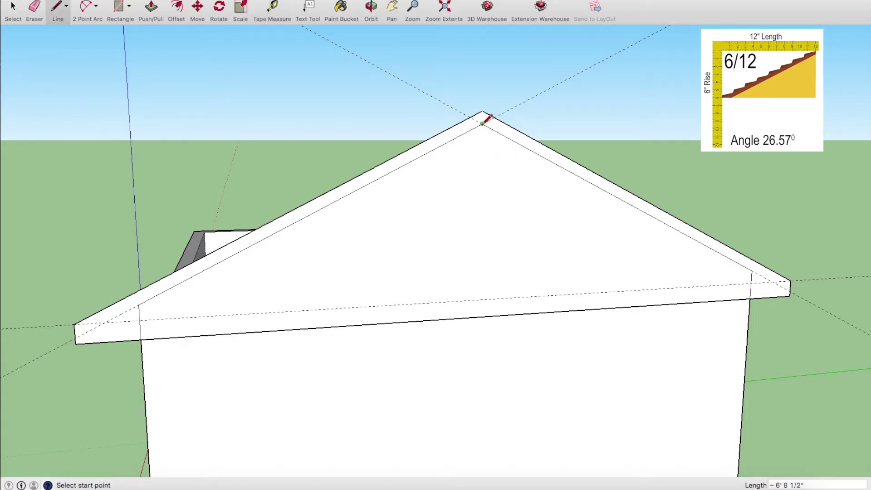
pyautogui.click(482, 111)
pyautogui.press('Escape')
pyautogui.click(109, 1)
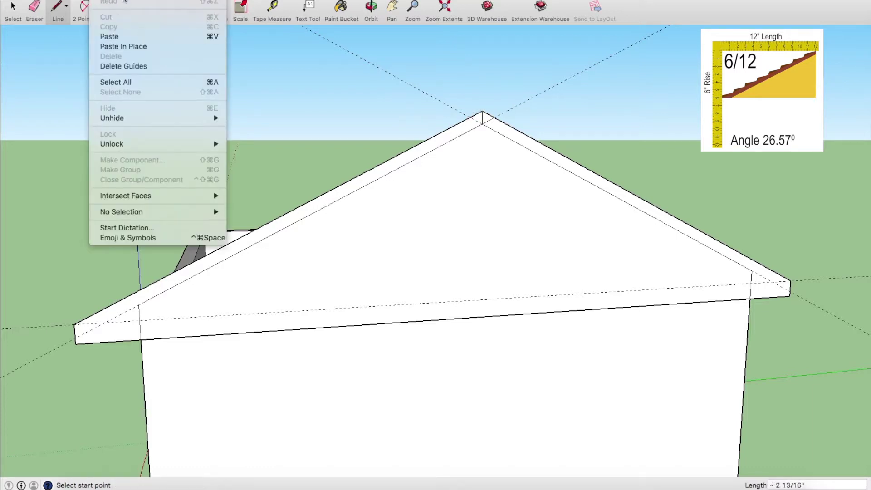
# - Delete all construction guides from the model
pyautogui.click(113, 66)
pyautogui.scroll(-3, 326, 102)
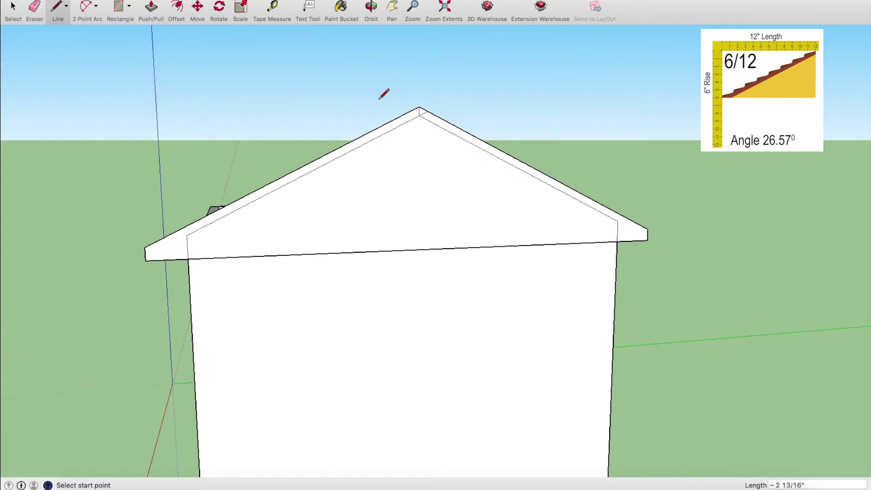
pyautogui.scroll(5, 409, 104)
pyautogui.press('e')
pyautogui.scroll(-3, 409, 104)
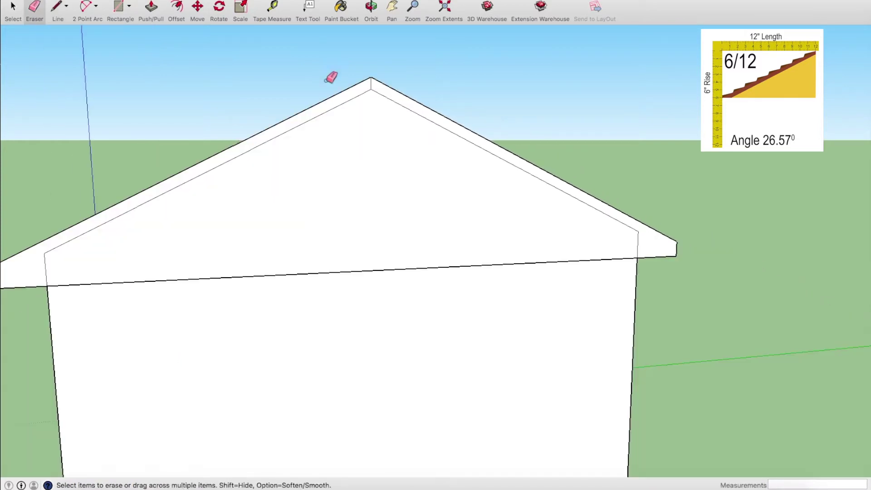
pyautogui.scroll(-2, 438, 119)
pyautogui.scroll(3, 240, 198)
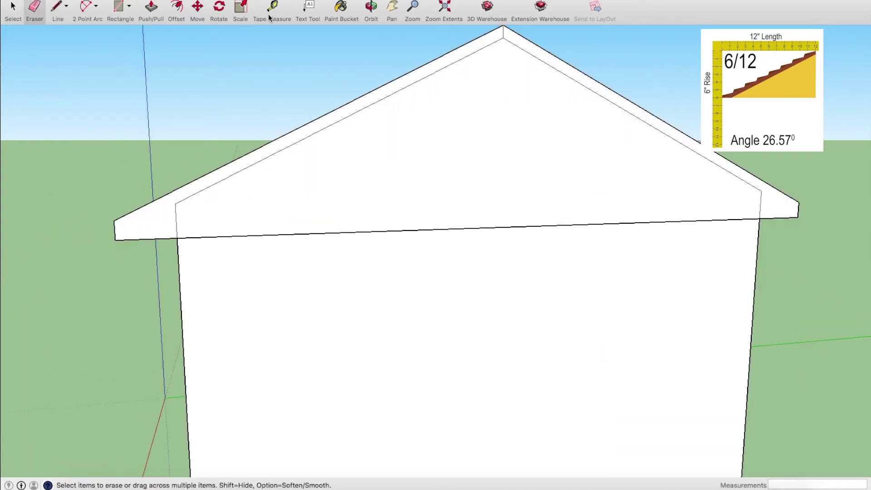
# - Push/pull the left rake board out 12 inches and repeat it on the right rake board
pyautogui.click(152, 7)
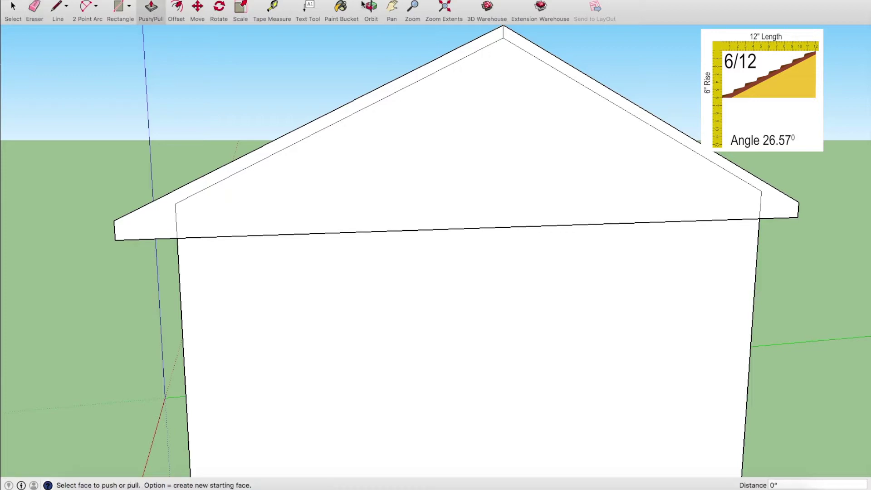
pyautogui.moveTo(446, 102); pyautogui.dragTo(410, 144, button='middle')
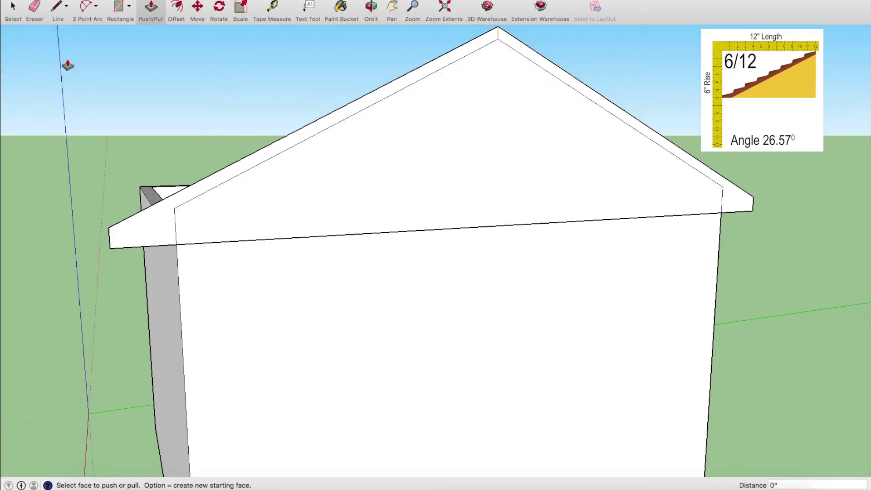
pyautogui.click(167, 245)
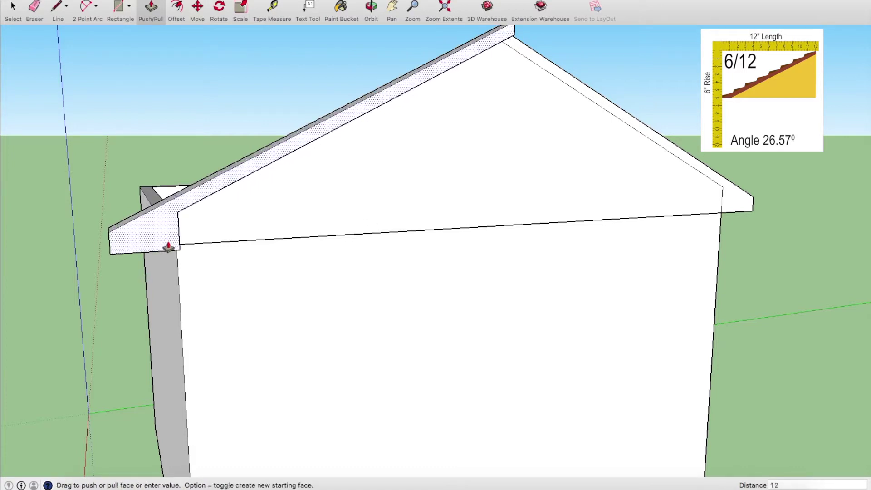
pyautogui.press('Return')
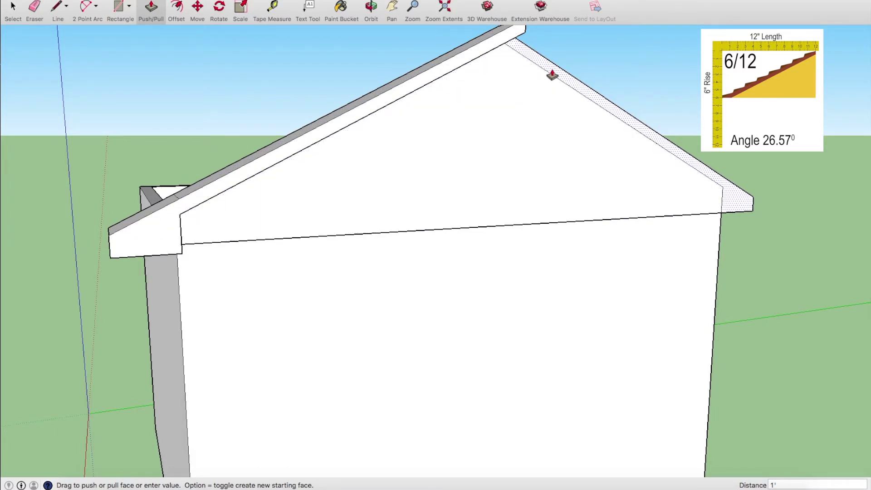
pyautogui.doubleClick(552, 75)
pyautogui.moveTo(550, 74)
pyautogui.mouseDown(button='middle')
pyautogui.moveTo(524, 107)
pyautogui.moveTo(529, 74)
pyautogui.mouseUp(button='middle')
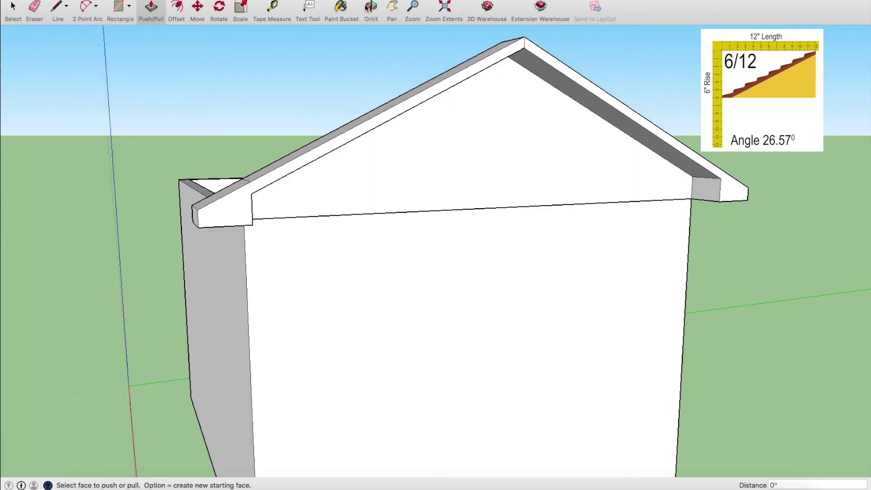
pyautogui.click(368, 8)
pyautogui.moveTo(517, 179)
pyautogui.mouseDown()
pyautogui.moveTo(249, 156)
pyautogui.moveTo(407, 156)
pyautogui.moveTo(313, 176)
pyautogui.moveTo(360, 189)
pyautogui.moveTo(515, 91)
pyautogui.moveTo(593, 91)
pyautogui.moveTo(508, 125)
pyautogui.moveTo(552, 118)
pyautogui.moveTo(550, 154)
pyautogui.moveTo(465, 198)
pyautogui.moveTo(293, 238)
pyautogui.moveTo(589, 224)
pyautogui.moveTo(672, 248)
pyautogui.moveTo(656, 266)
pyautogui.mouseUp()
# - Draw the missing edge to close the gable face at the overhang corner
pyautogui.scroll(3, 694, 253)
pyautogui.scroll(2, 685, 267)
pyautogui.scroll(-3, 686, 267)
pyautogui.scroll(-2, 694, 248)
pyautogui.scroll(1, 699, 261)
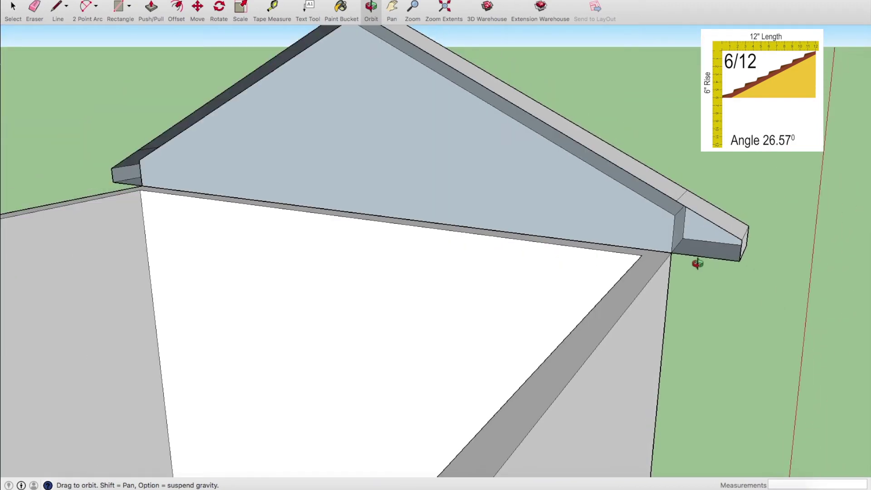
pyautogui.press('l')
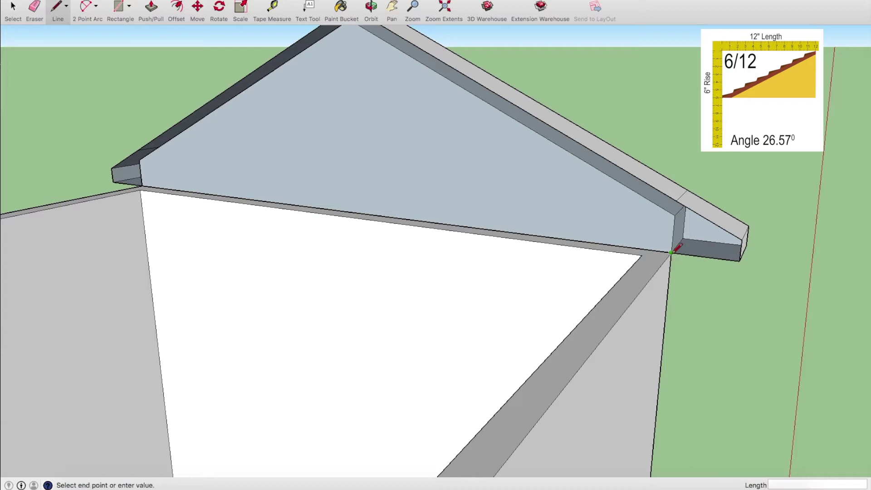
pyautogui.click(740, 261)
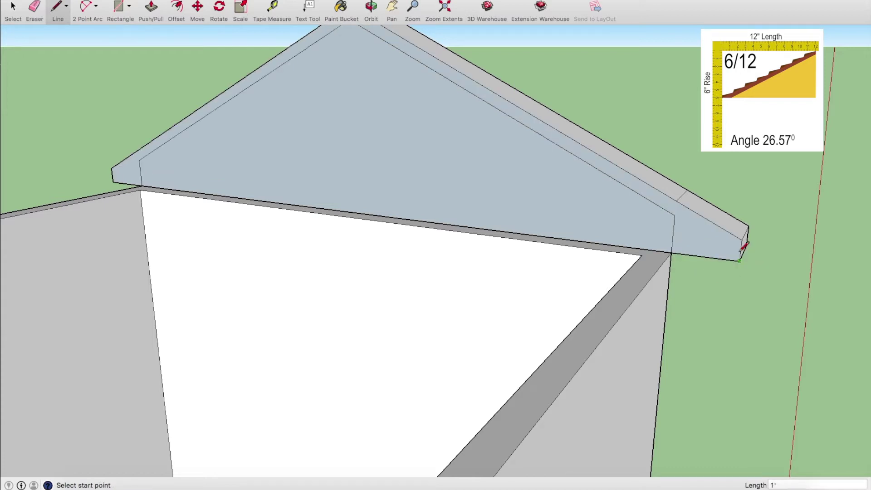
pyautogui.scroll(-5, 456, 295)
pyautogui.moveTo(466, 249); pyautogui.dragTo(461, 108, button='middle')
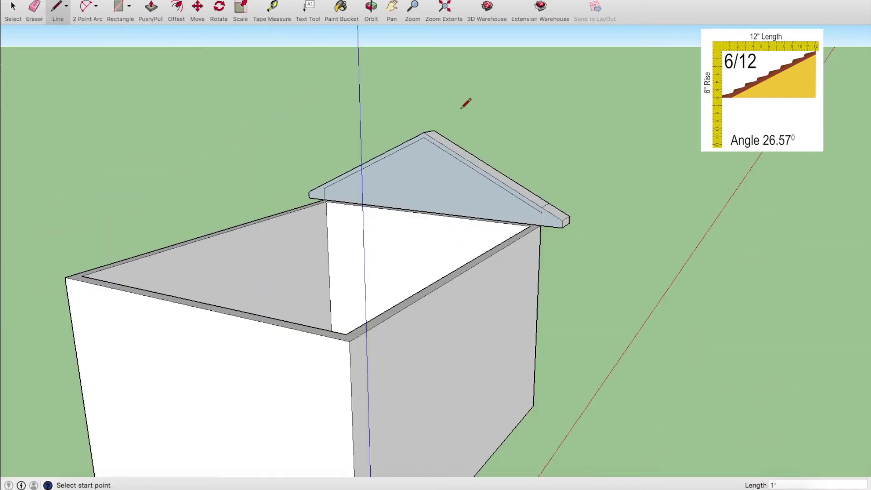
pyautogui.scroll(2, 461, 146)
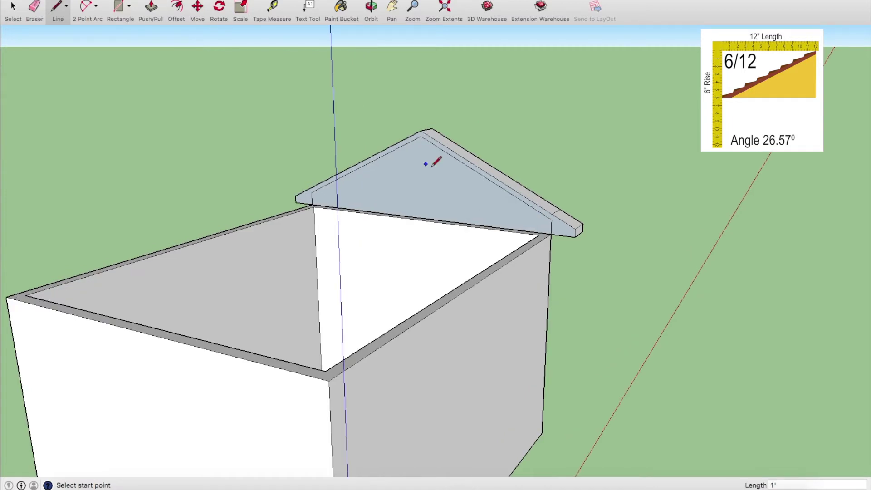
# - Select the roof gable, make it a group, and open the group for editing
pyautogui.click(13, 8)
pyautogui.scroll(-2, 332, 188)
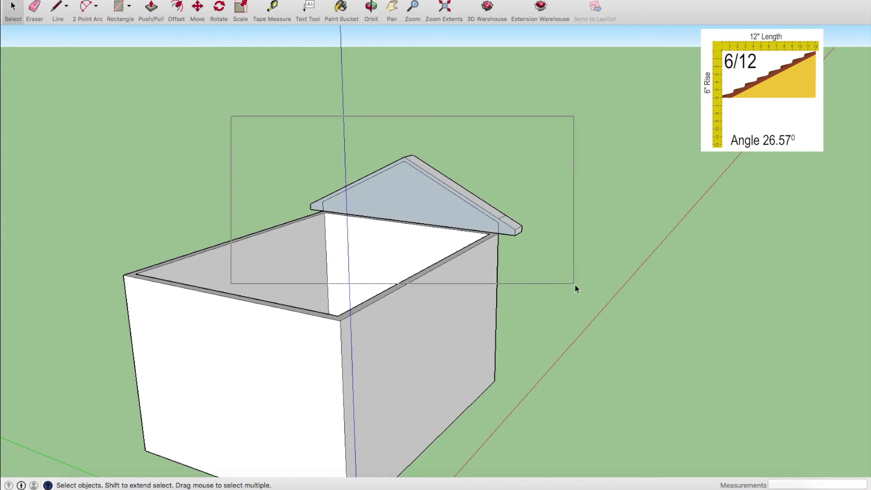
pyautogui.moveTo(575, 284); pyautogui.dragTo(574, 284)
pyautogui.rightClick(458, 214)
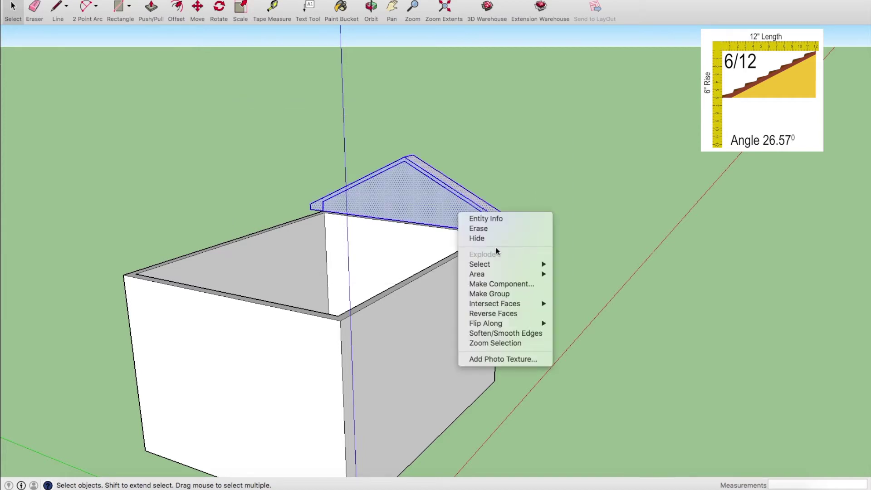
pyautogui.click(507, 295)
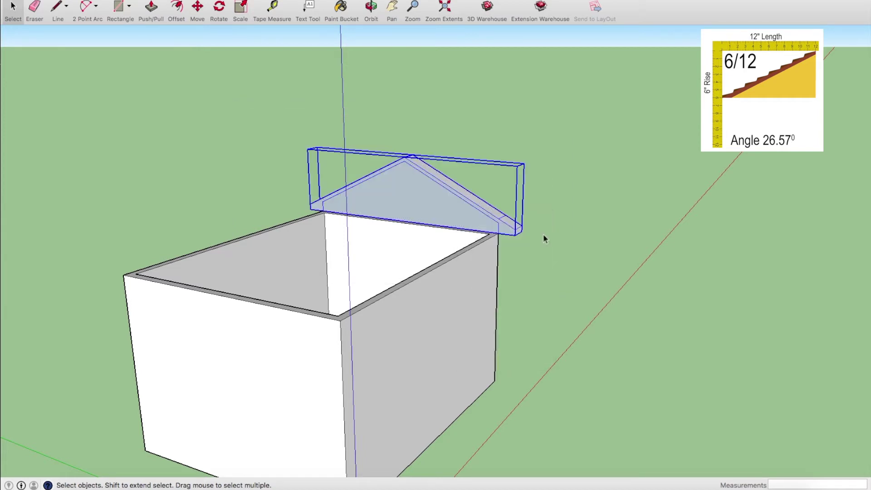
pyautogui.scroll(2, 486, 224)
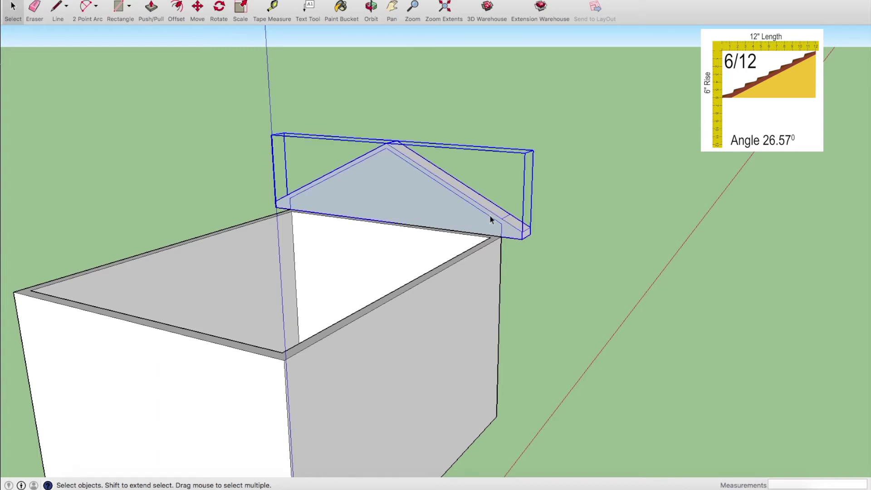
pyautogui.doubleClick(491, 219)
pyautogui.click(152, 6)
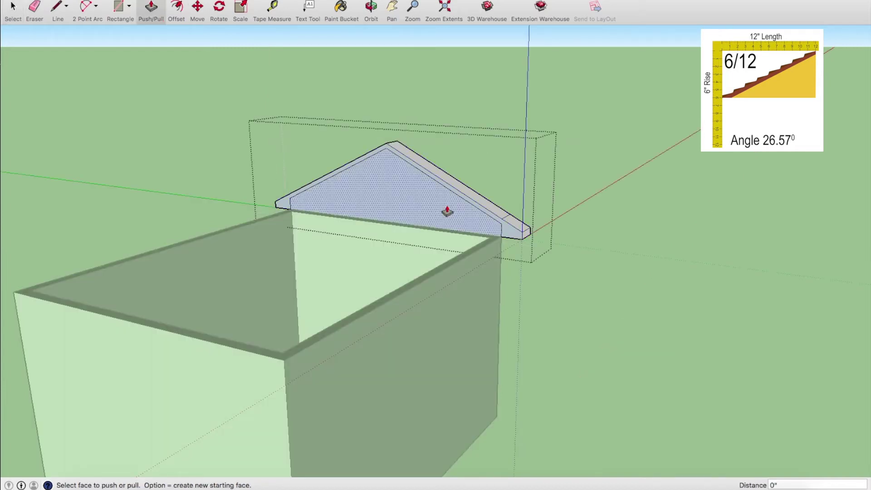
# - Push/pull the gable face 15 feet along the length of the house
pyautogui.moveTo(513, 235)
pyautogui.mouseDown()
pyautogui.moveTo(598, 178)
pyautogui.moveTo(303, 330)
pyautogui.mouseUp()
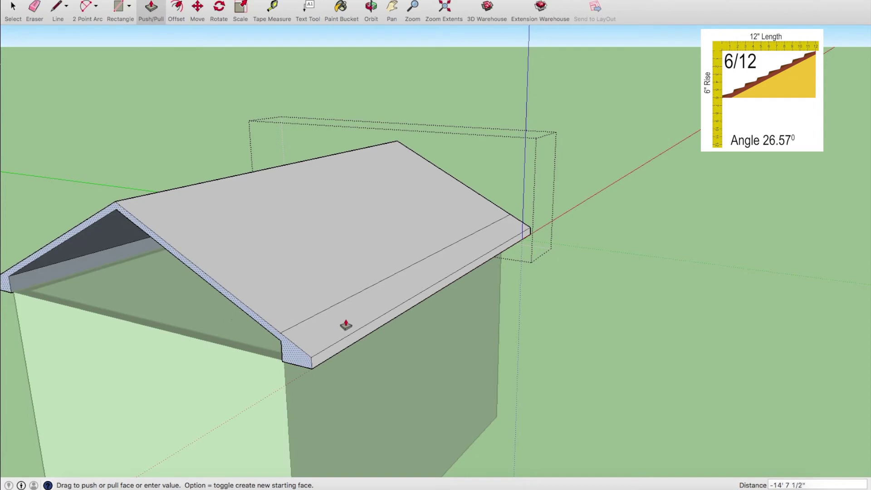
pyautogui.moveTo(303, 330); pyautogui.dragTo(523, 230)
pyautogui.moveTo(468, 223); pyautogui.dragTo(284, 367)
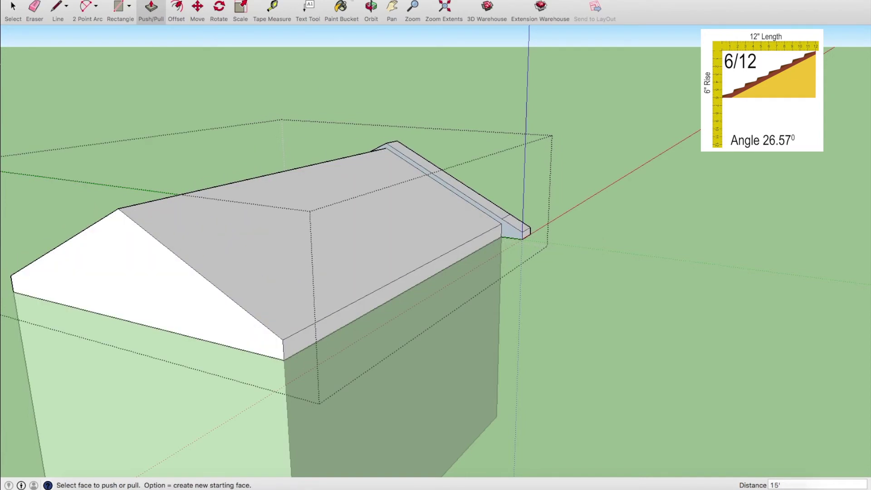
# - Pull the near gable end out 1 foot for an overhang and exit the group
pyautogui.click(378, 9)
pyautogui.moveTo(292, 194)
pyautogui.mouseDown()
pyautogui.moveTo(74, 156)
pyautogui.moveTo(775, 231)
pyautogui.moveTo(691, 240)
pyautogui.mouseUp()
pyautogui.press('p')
pyautogui.moveTo(625, 222)
pyautogui.mouseDown()
pyautogui.moveTo(447, 295)
pyautogui.moveTo(412, 237)
pyautogui.moveTo(418, 304)
pyautogui.moveTo(445, 358)
pyautogui.moveTo(449, 298)
pyautogui.mouseUp()
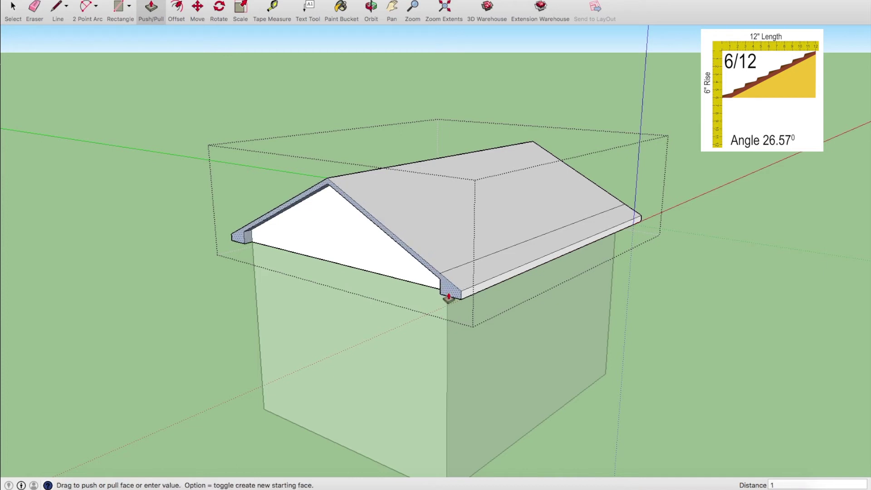
pyautogui.write('2')
pyautogui.press('Return')
pyautogui.click(368, 15)
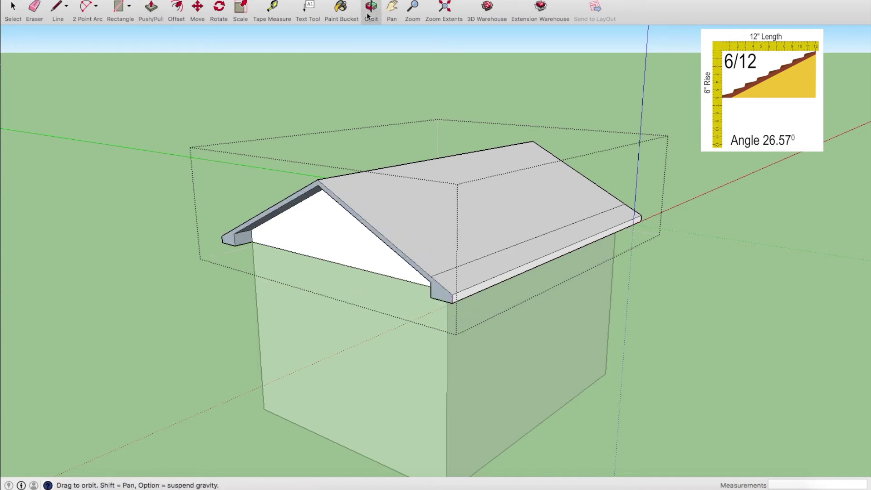
pyautogui.click(89, 55)
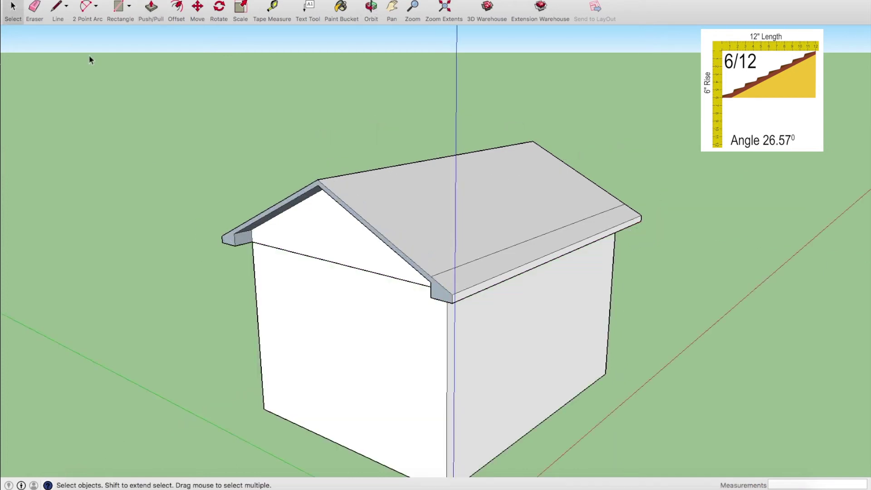
# - Orbit to the house's far side and open the roof group for editing
pyautogui.click(367, 15)
pyautogui.moveTo(519, 177)
pyautogui.mouseDown()
pyautogui.moveTo(712, 230)
pyautogui.moveTo(342, 231)
pyautogui.moveTo(861, 253)
pyautogui.moveTo(696, 200)
pyautogui.moveTo(715, 202)
pyautogui.moveTo(477, 211)
pyautogui.mouseUp()
pyautogui.click(14, 9)
pyautogui.click(481, 237)
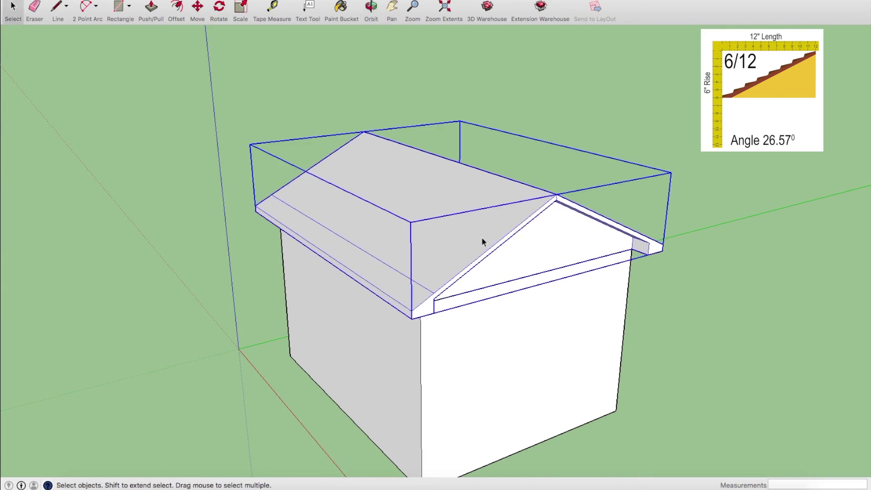
pyautogui.doubleClick(481, 237)
# - Erase the stray edge along the roof slope and close the roof group
pyautogui.click(35, 9)
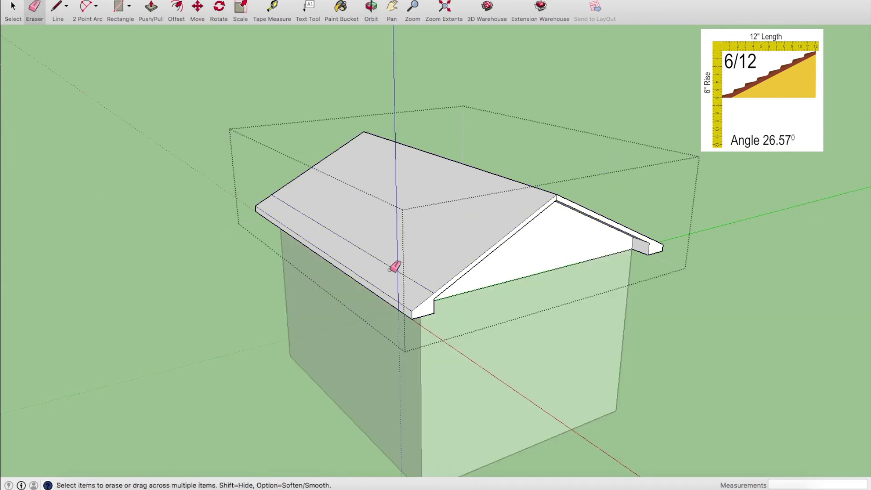
pyautogui.moveTo(272, 253); pyautogui.dragTo(435, 213, button='middle')
pyautogui.scroll(5, 428, 239)
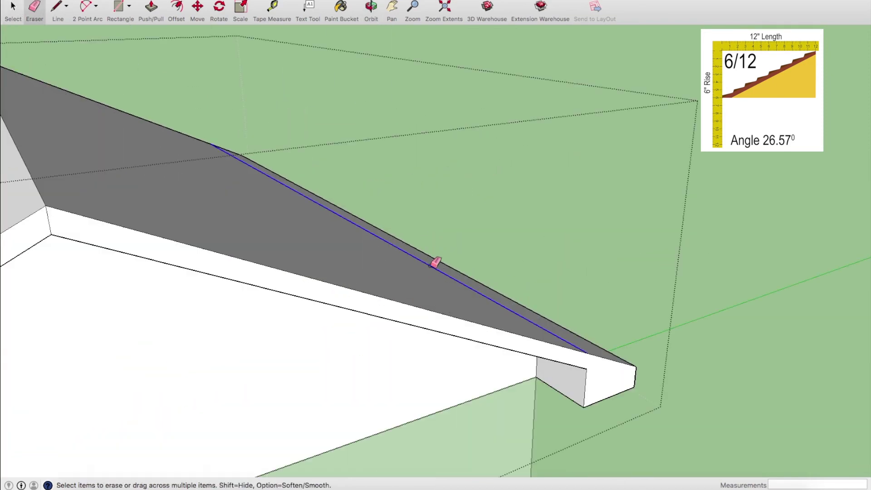
pyautogui.scroll(-3, 245, 139)
pyautogui.click(11, 7)
pyautogui.click(145, 31)
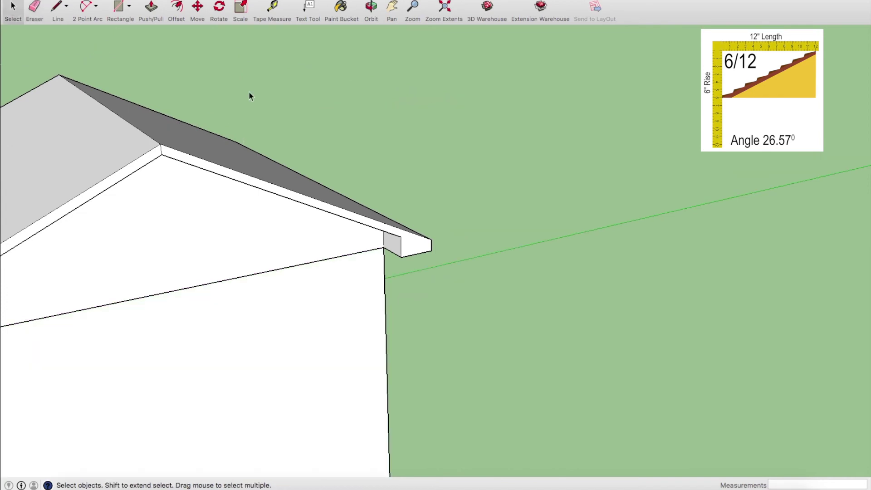
pyautogui.scroll(-2, 345, 130)
# - Orbit from the gable at eye level to a three-quarter view of the finished house
pyautogui.click(371, 7)
pyautogui.moveTo(253, 132); pyautogui.dragTo(91, 237)
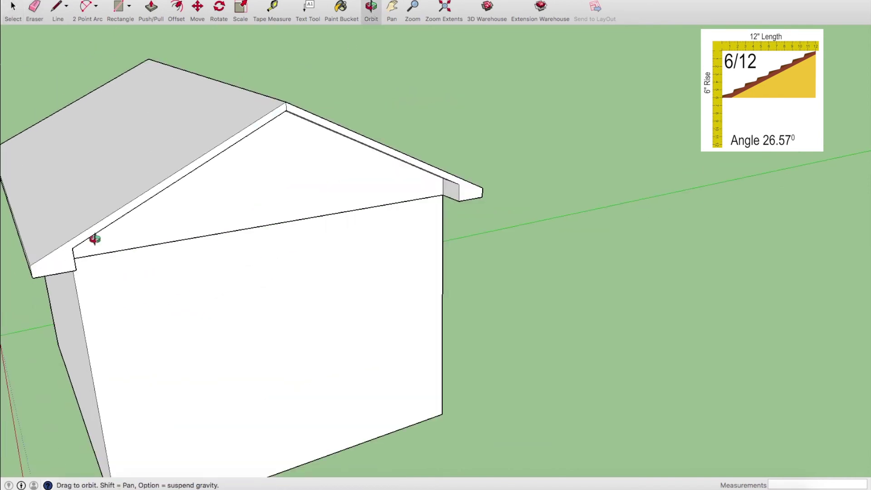
pyautogui.scroll(5, 245, 145)
pyautogui.scroll(-3, 245, 150)
pyautogui.moveTo(225, 132)
pyautogui.mouseDown()
pyautogui.moveTo(152, 128)
pyautogui.moveTo(390, 144)
pyautogui.moveTo(368, 174)
pyautogui.moveTo(501, 186)
pyautogui.moveTo(185, 177)
pyautogui.moveTo(598, 175)
pyautogui.moveTo(440, 179)
pyautogui.mouseUp()
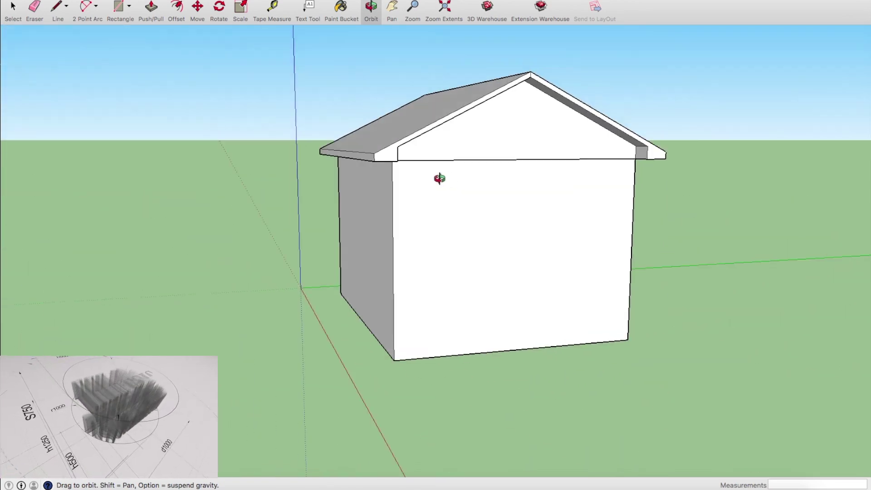
pyautogui.click(12, 9)
pyautogui.click(500, 155)
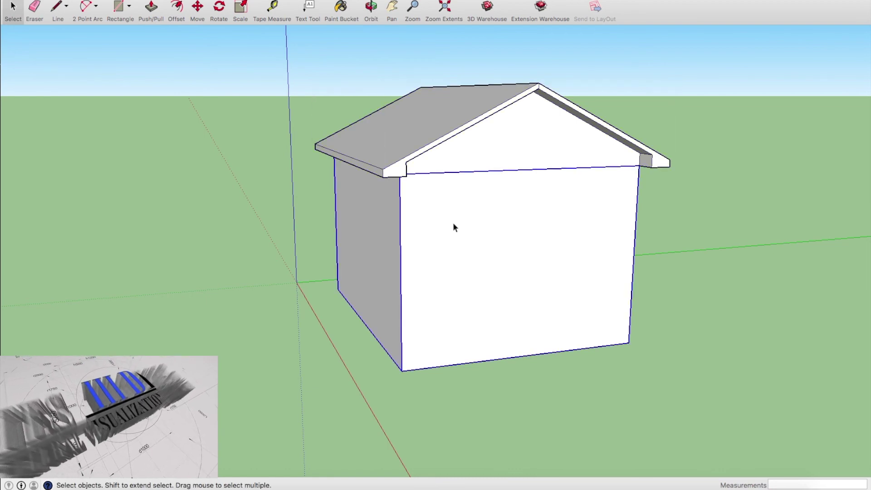
pyautogui.press('Escape')
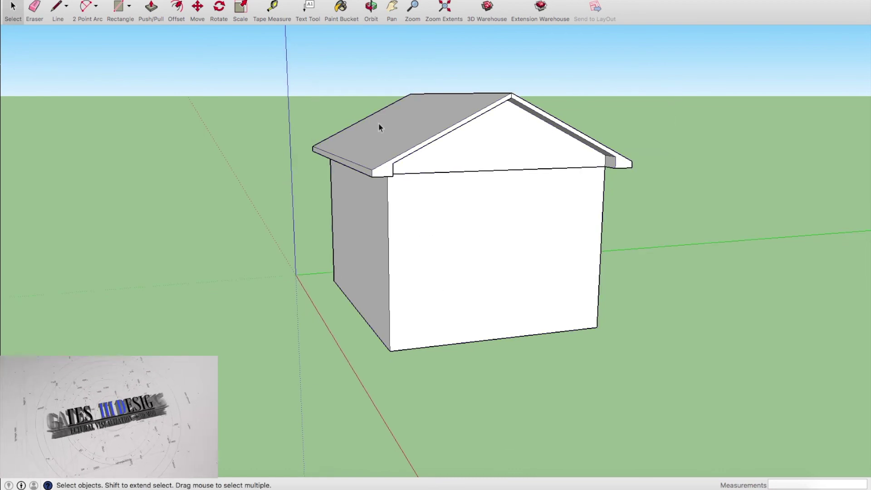
pyautogui.scroll(2, 472, 94)
pyautogui.click(368, 9)
pyautogui.scroll(2, 366, 262)
pyautogui.moveTo(365, 263); pyautogui.dragTo(438, 209)
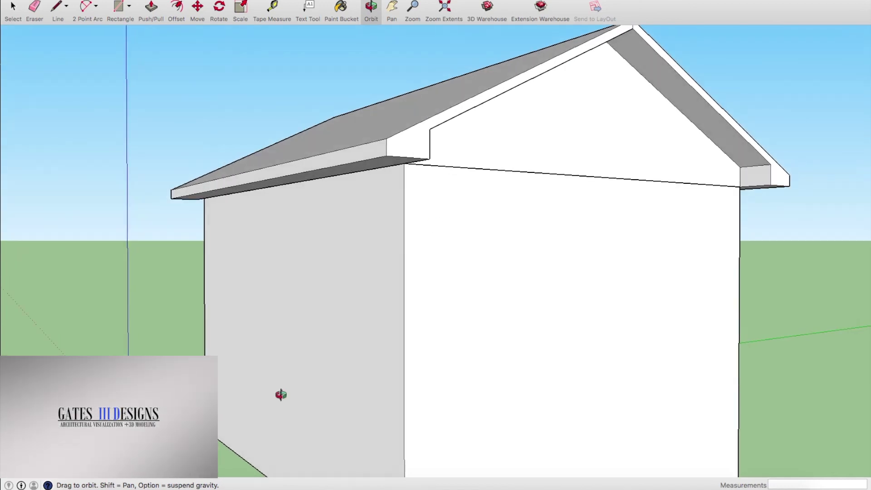
pyautogui.scroll(-2, 253, 401)
pyautogui.scroll(-2, 273, 395)
pyautogui.moveTo(412, 346)
pyautogui.mouseDown()
pyautogui.moveTo(393, 352)
pyautogui.moveTo(399, 342)
pyautogui.mouseUp()
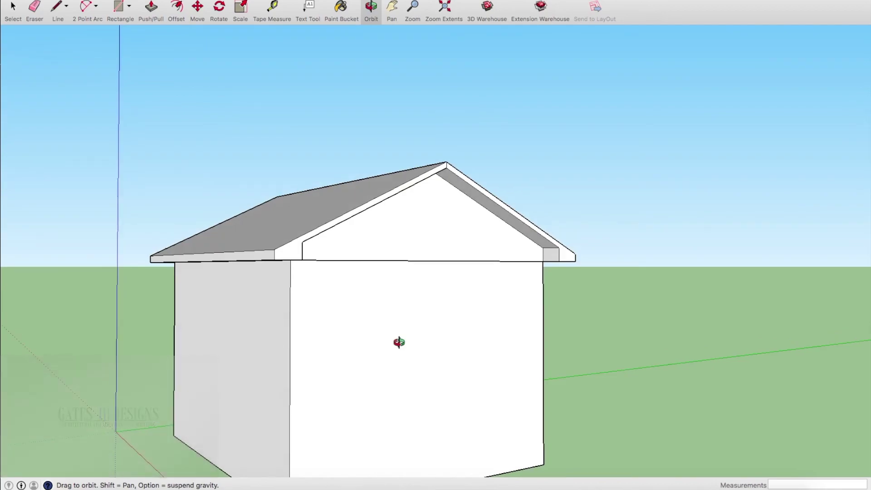